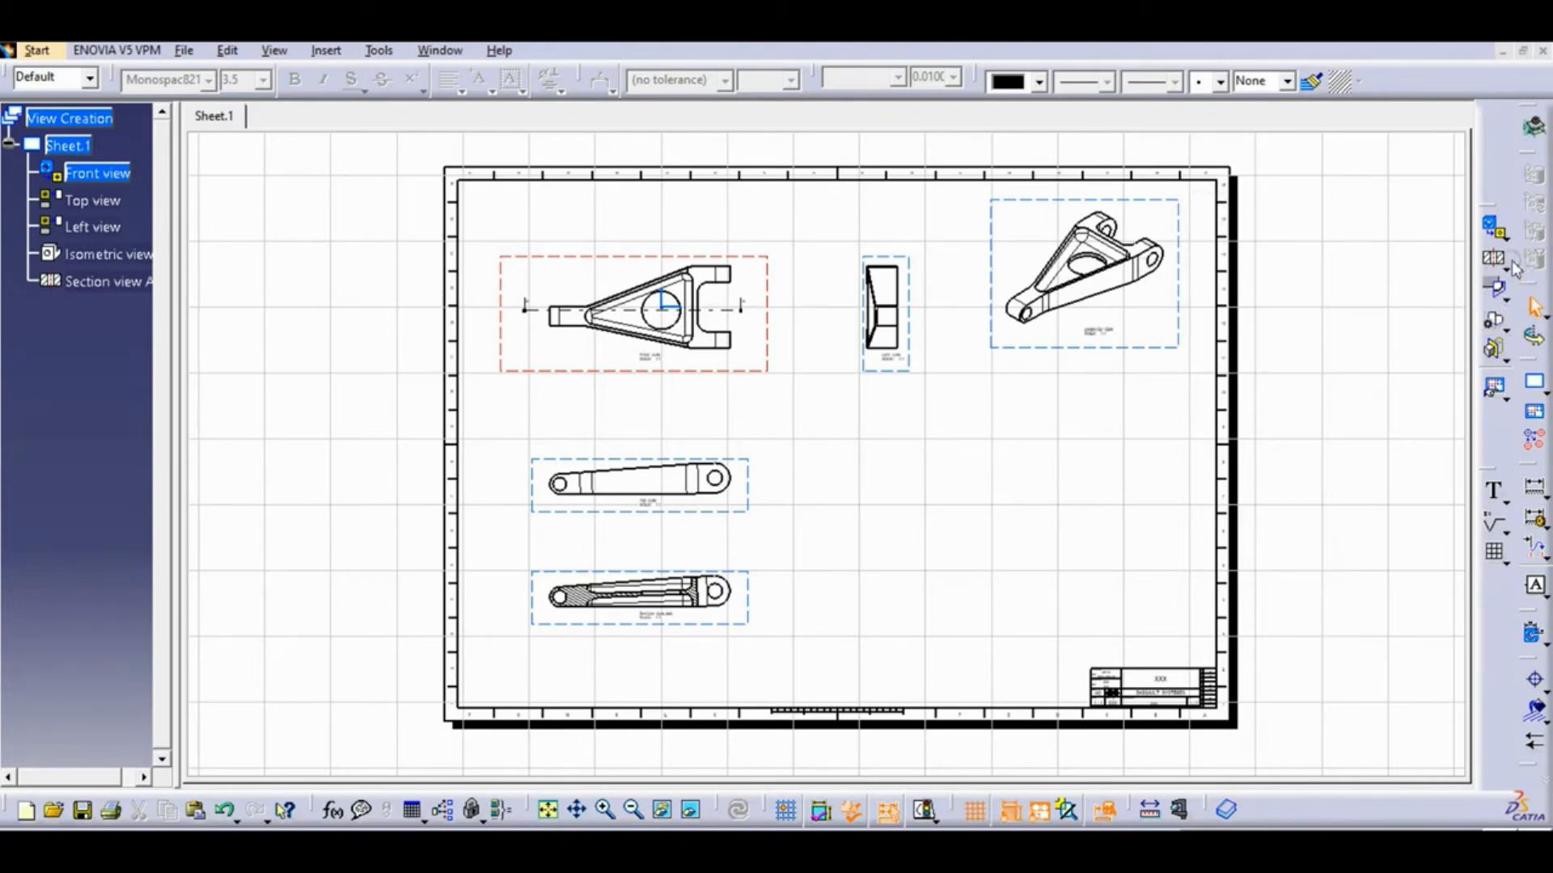
- Create a 2:1 detail view of the front view's lower fork arm with a circle about 30 mm in radius, placing it beside the top view
left_click(1503, 293)
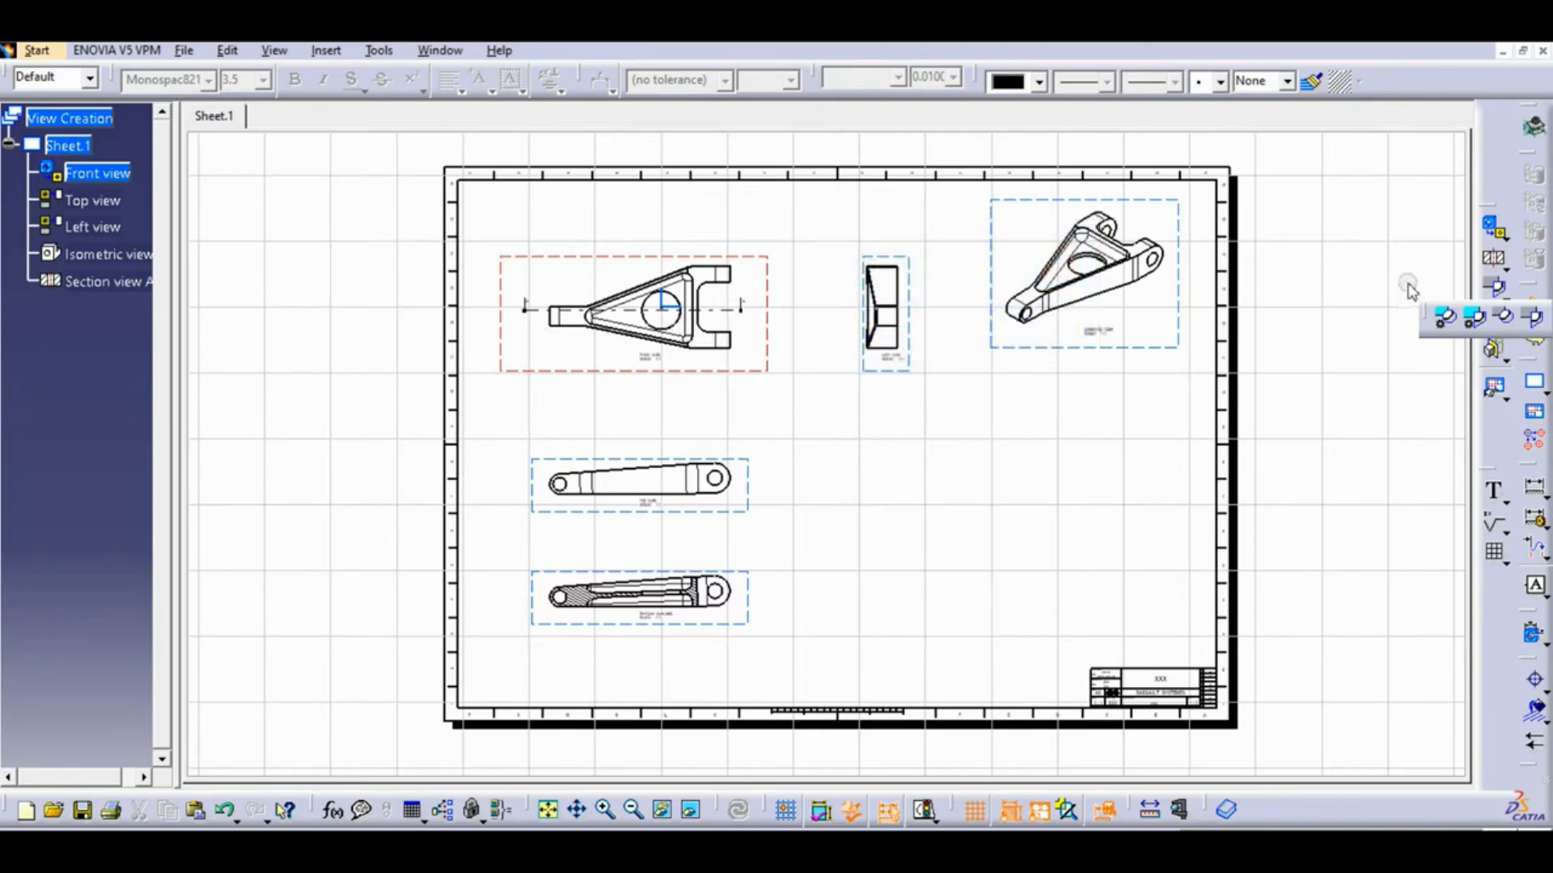
left_click(1504, 319)
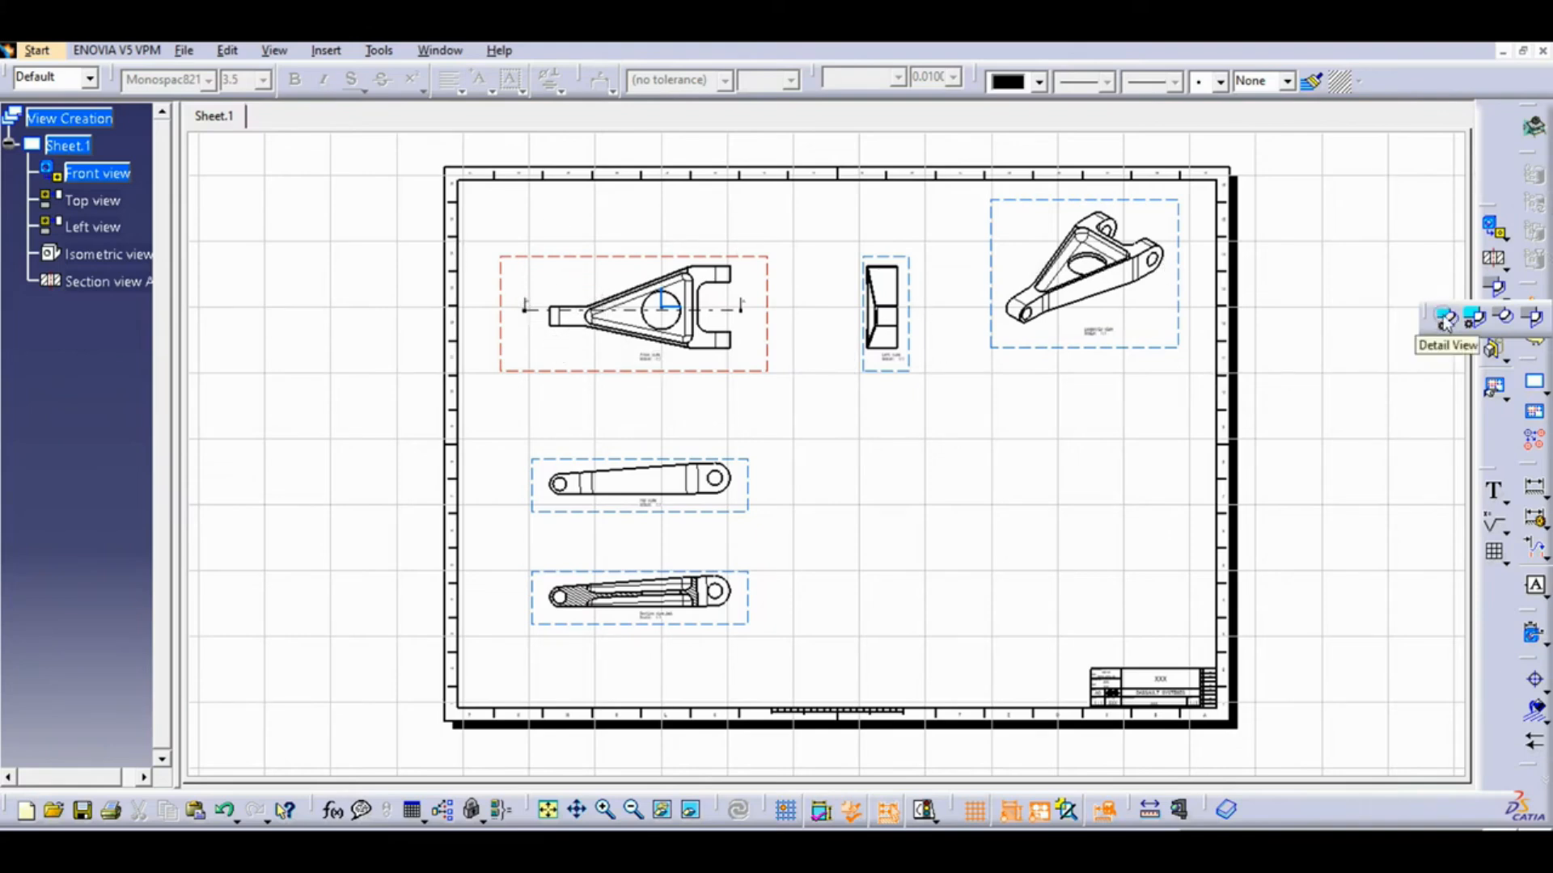
left_click(1445, 318)
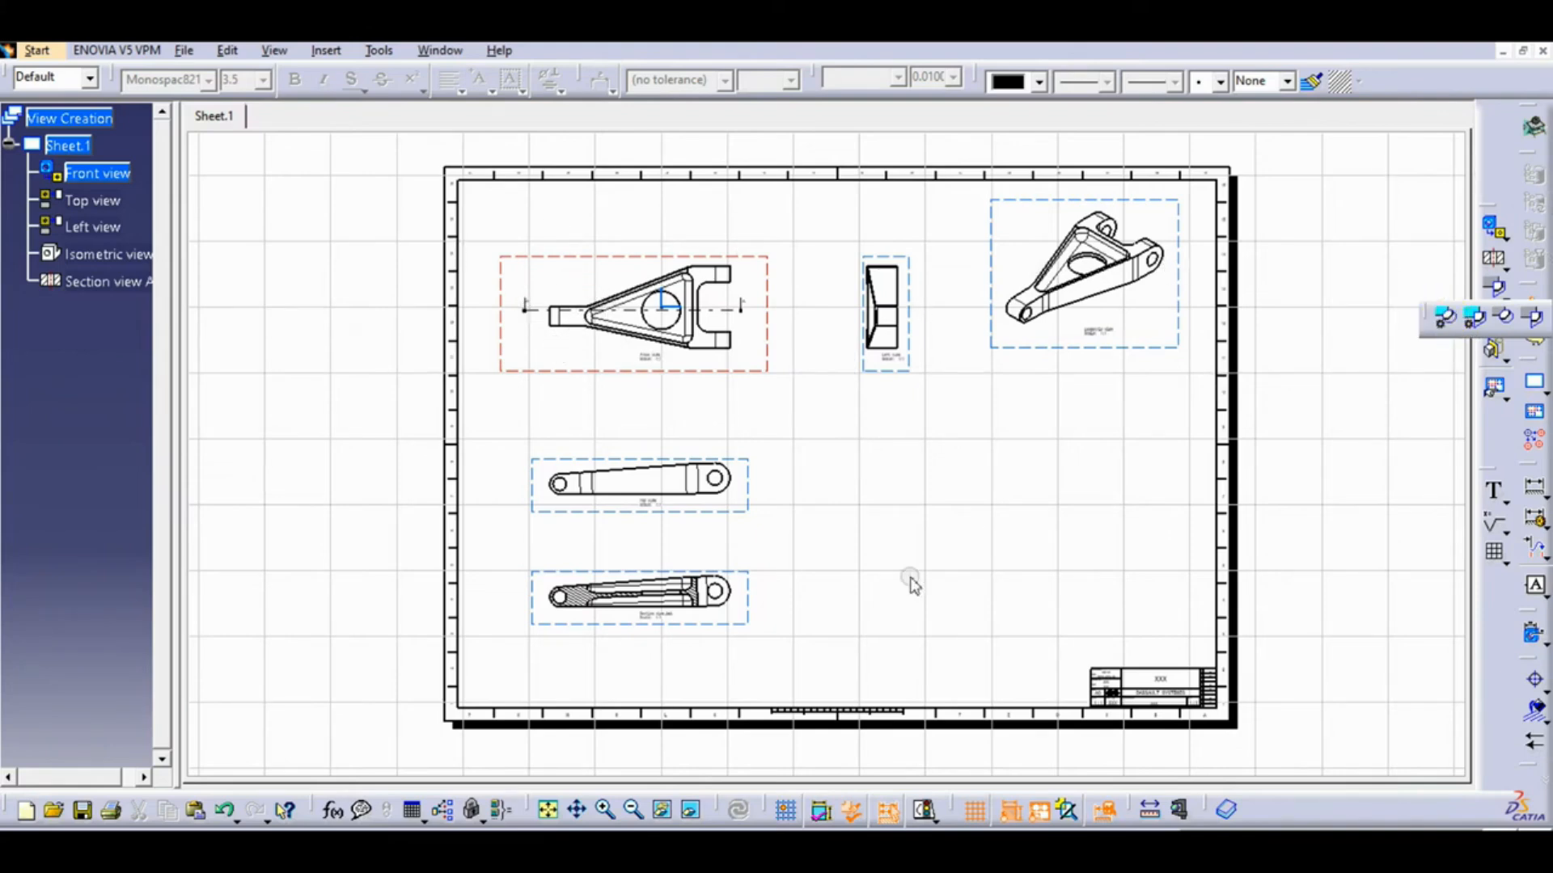
mouse_move(738, 391)
middle_mouse_down()
mouse_move(724, 292)
mouse_move(888, 550)
middle_mouse_up()
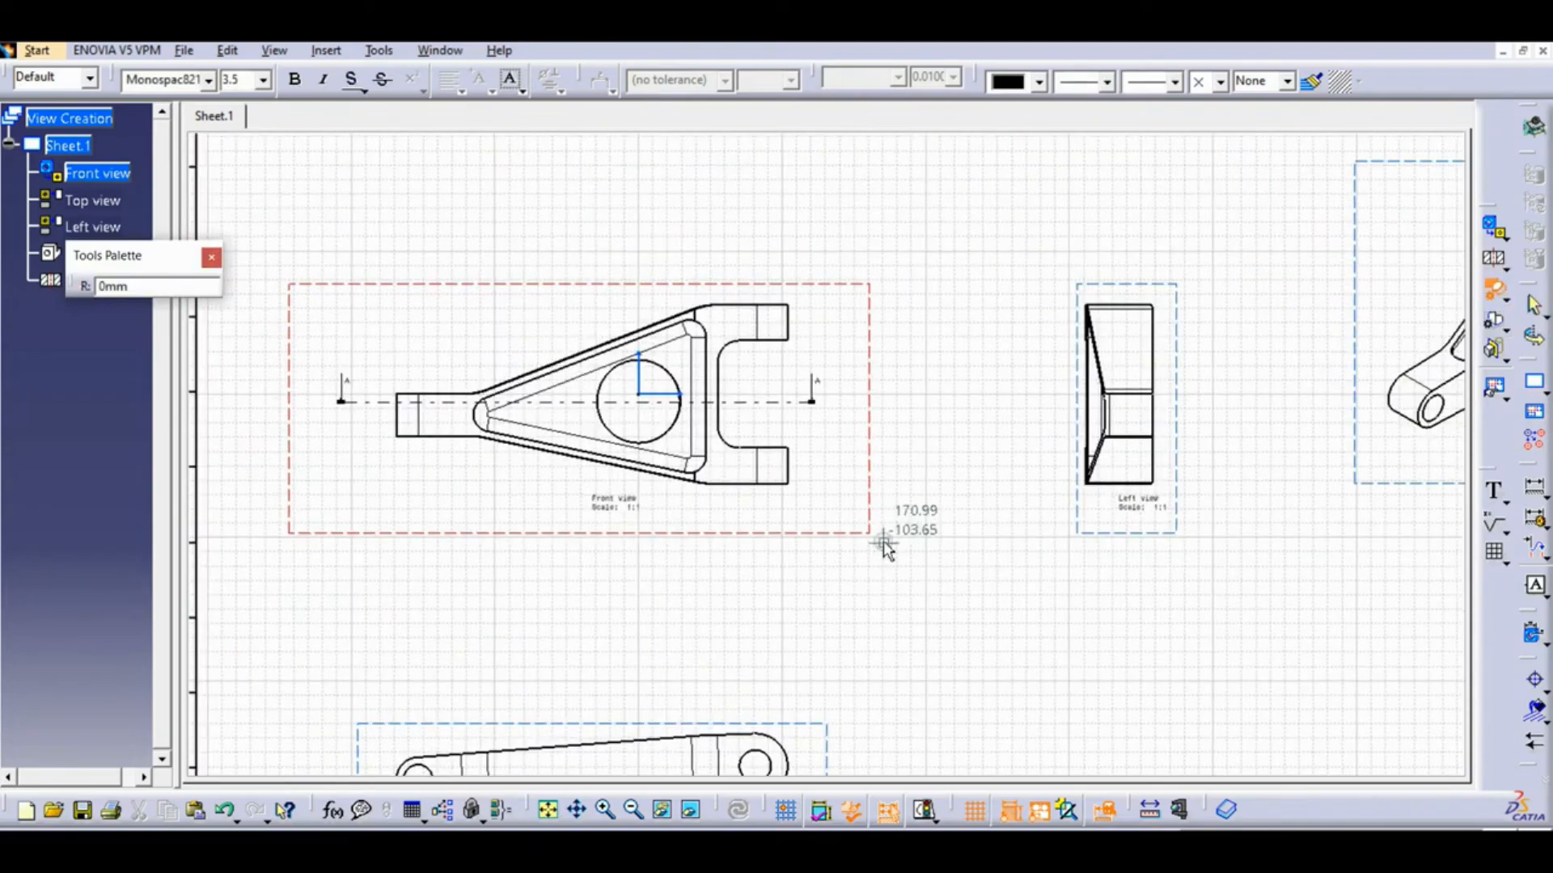
left_click(774, 462)
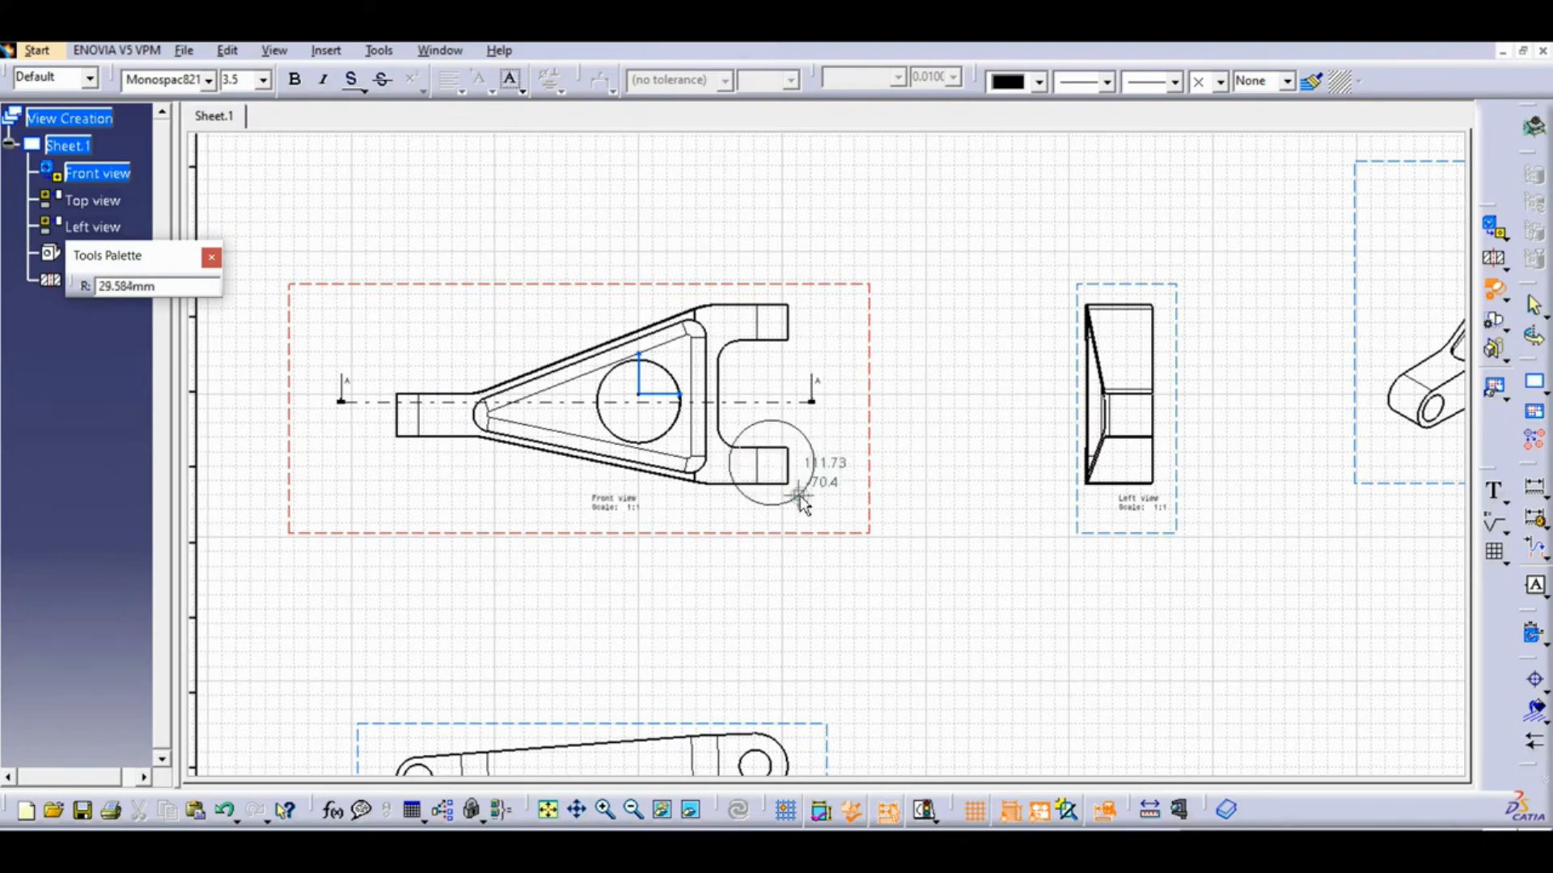
left_click(799, 496)
middle_click_drag(1082, 636, 967, 362)
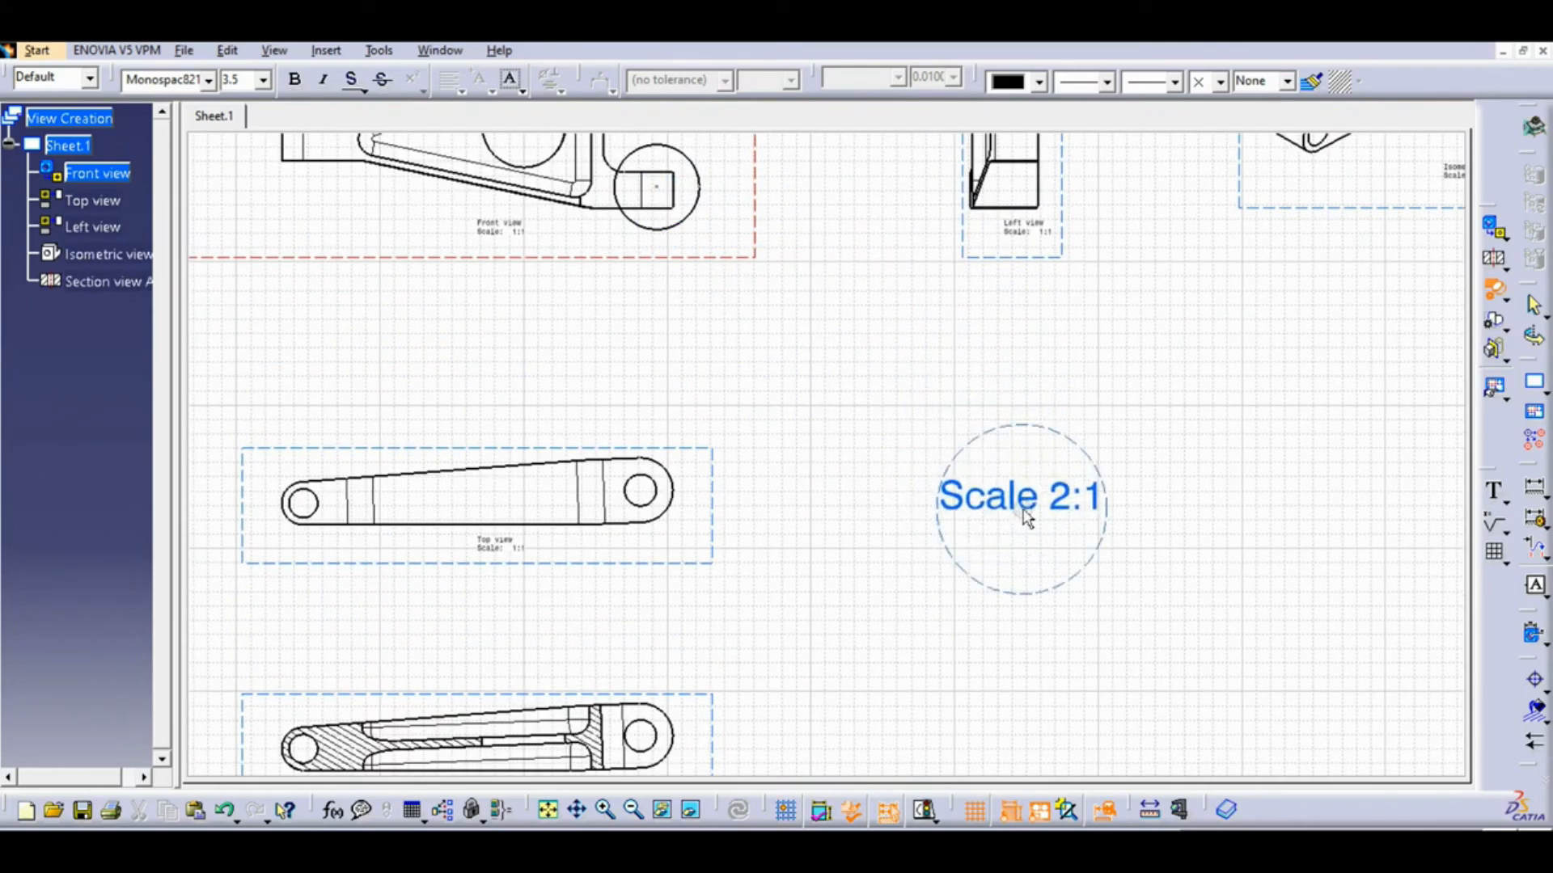
left_click(1029, 514)
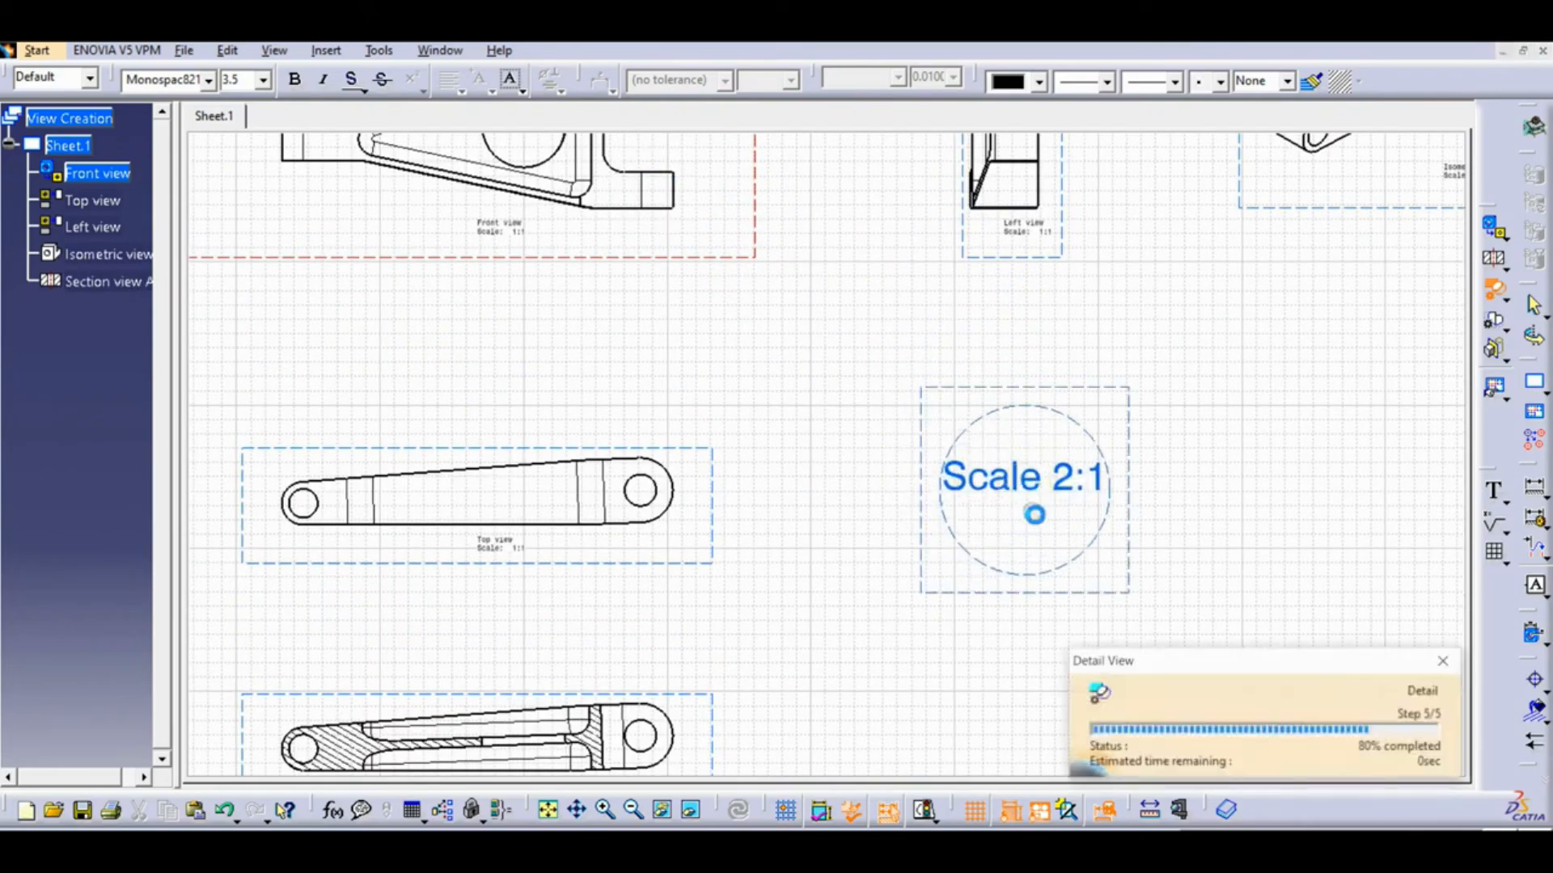
- Create a 2:1 detail view profile by sketching a closed rectangle around the front view's upper fork arm, placing it beside Detail B
middle_click_drag(825, 444, 860, 559)
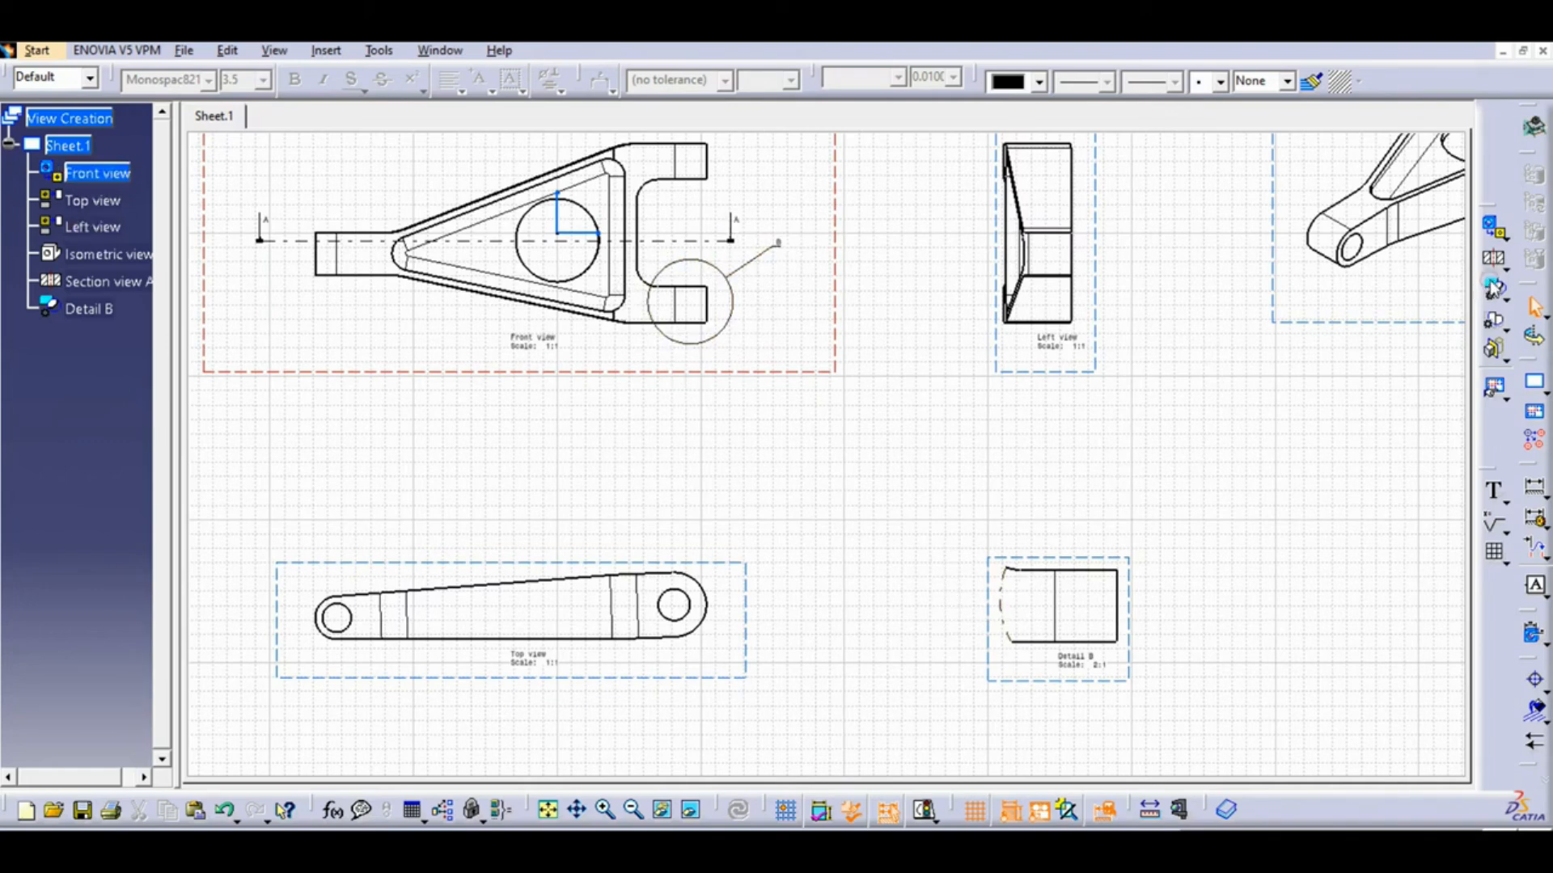
left_click(1506, 298)
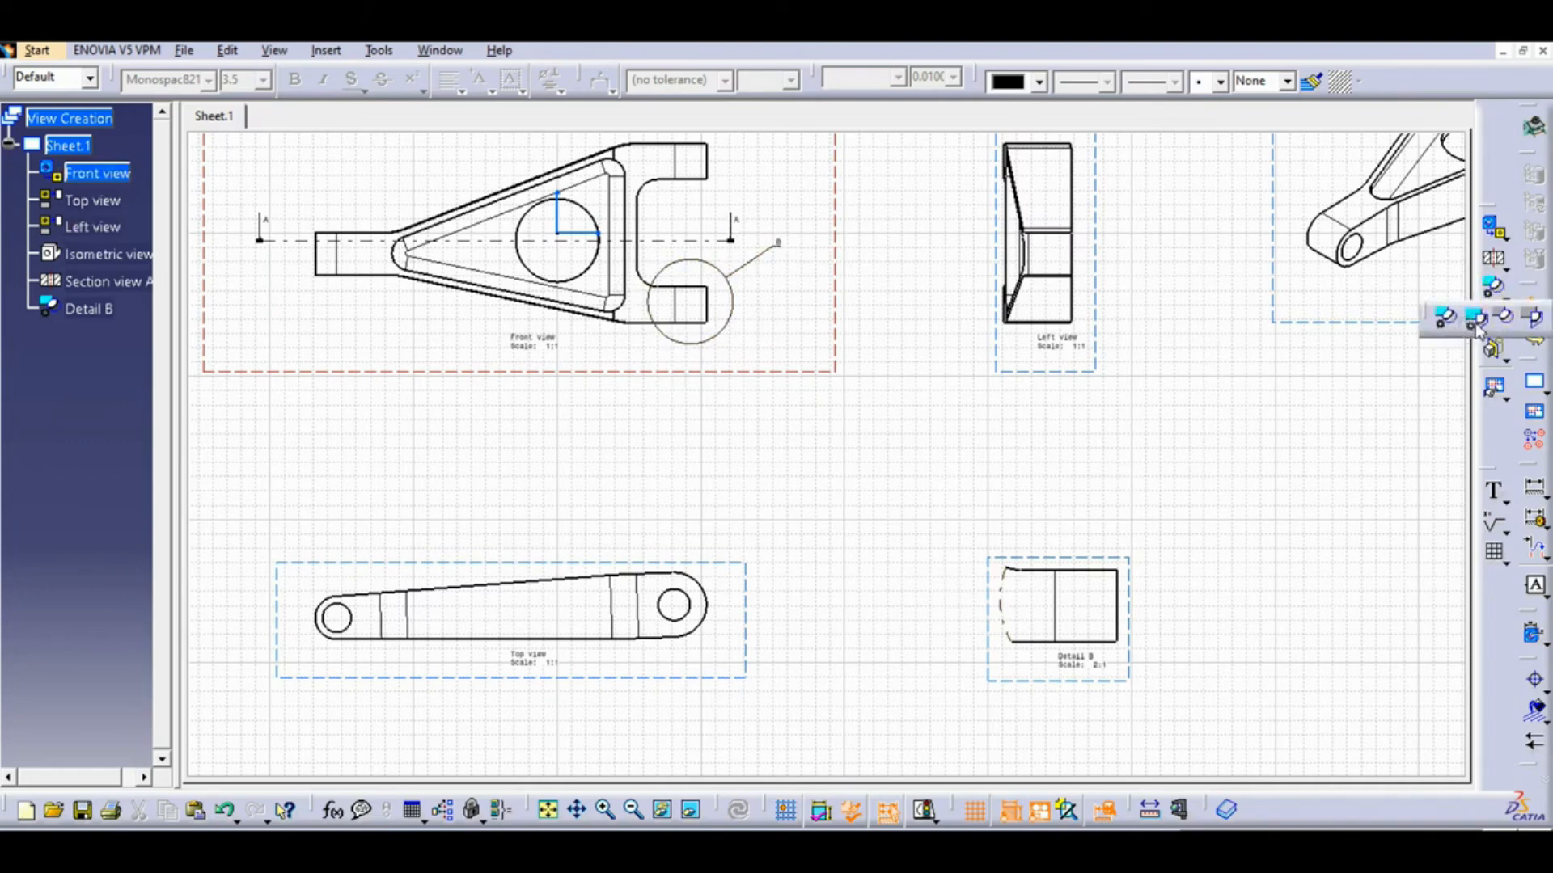
left_click(1479, 329)
middle_click_drag(684, 360, 755, 520)
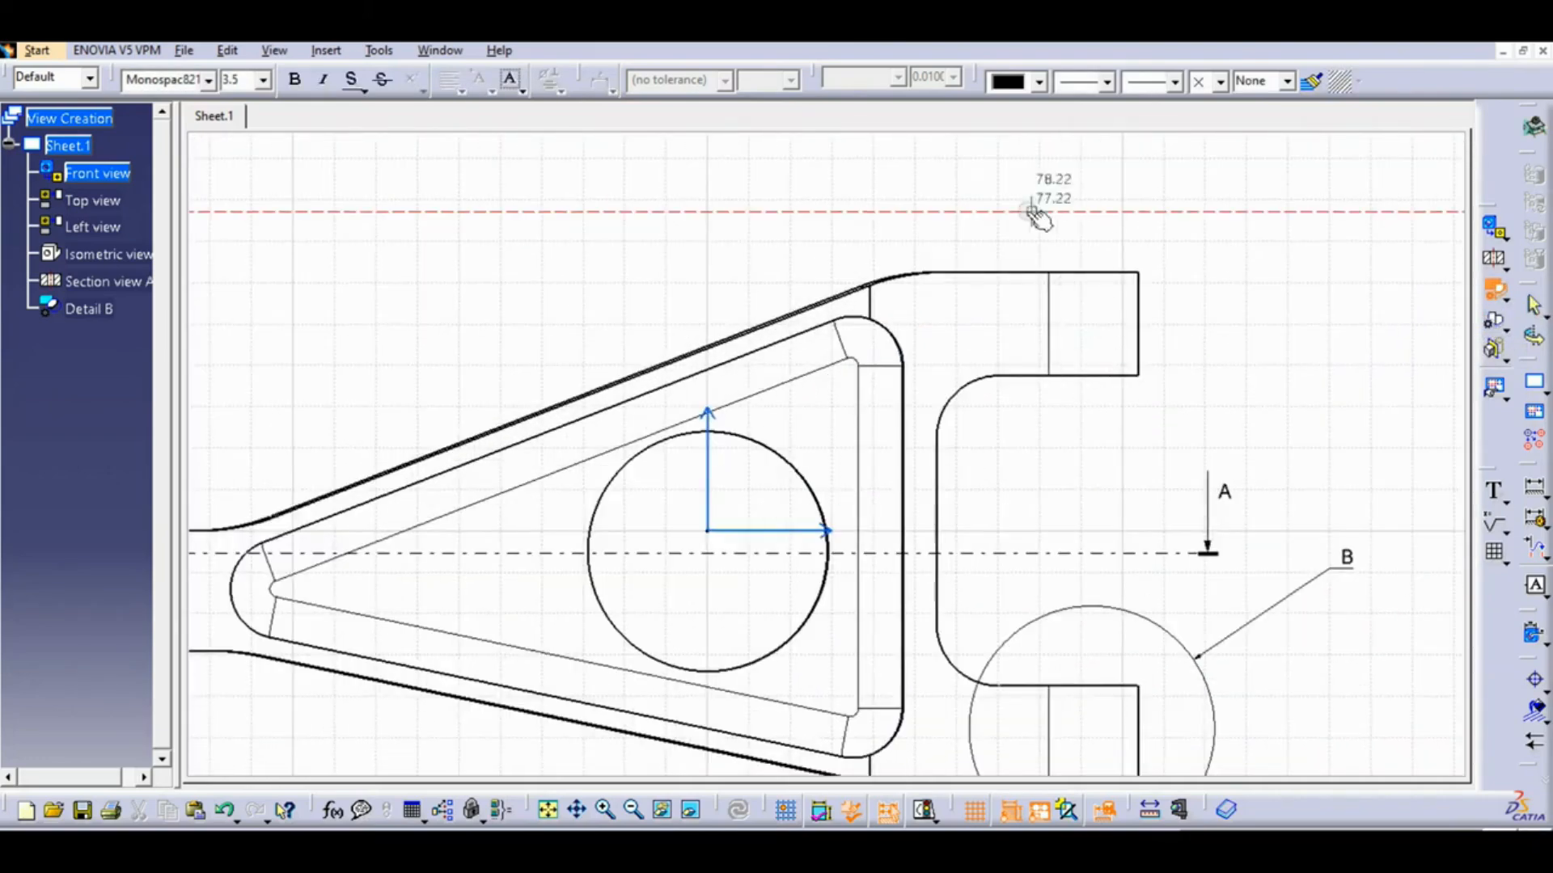
left_click(980, 241)
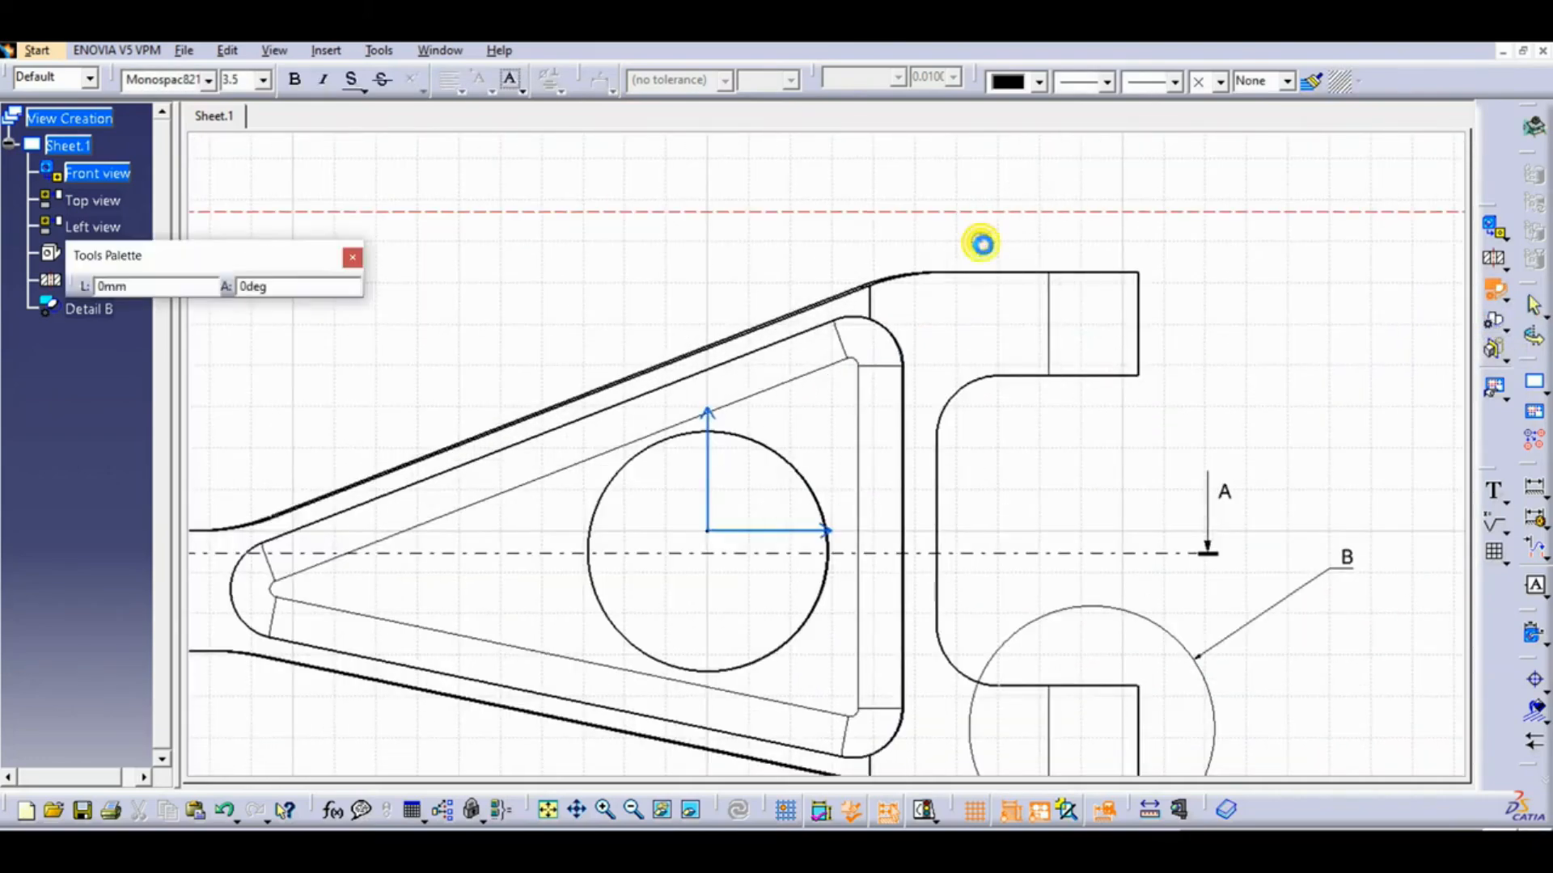
left_click(1163, 241)
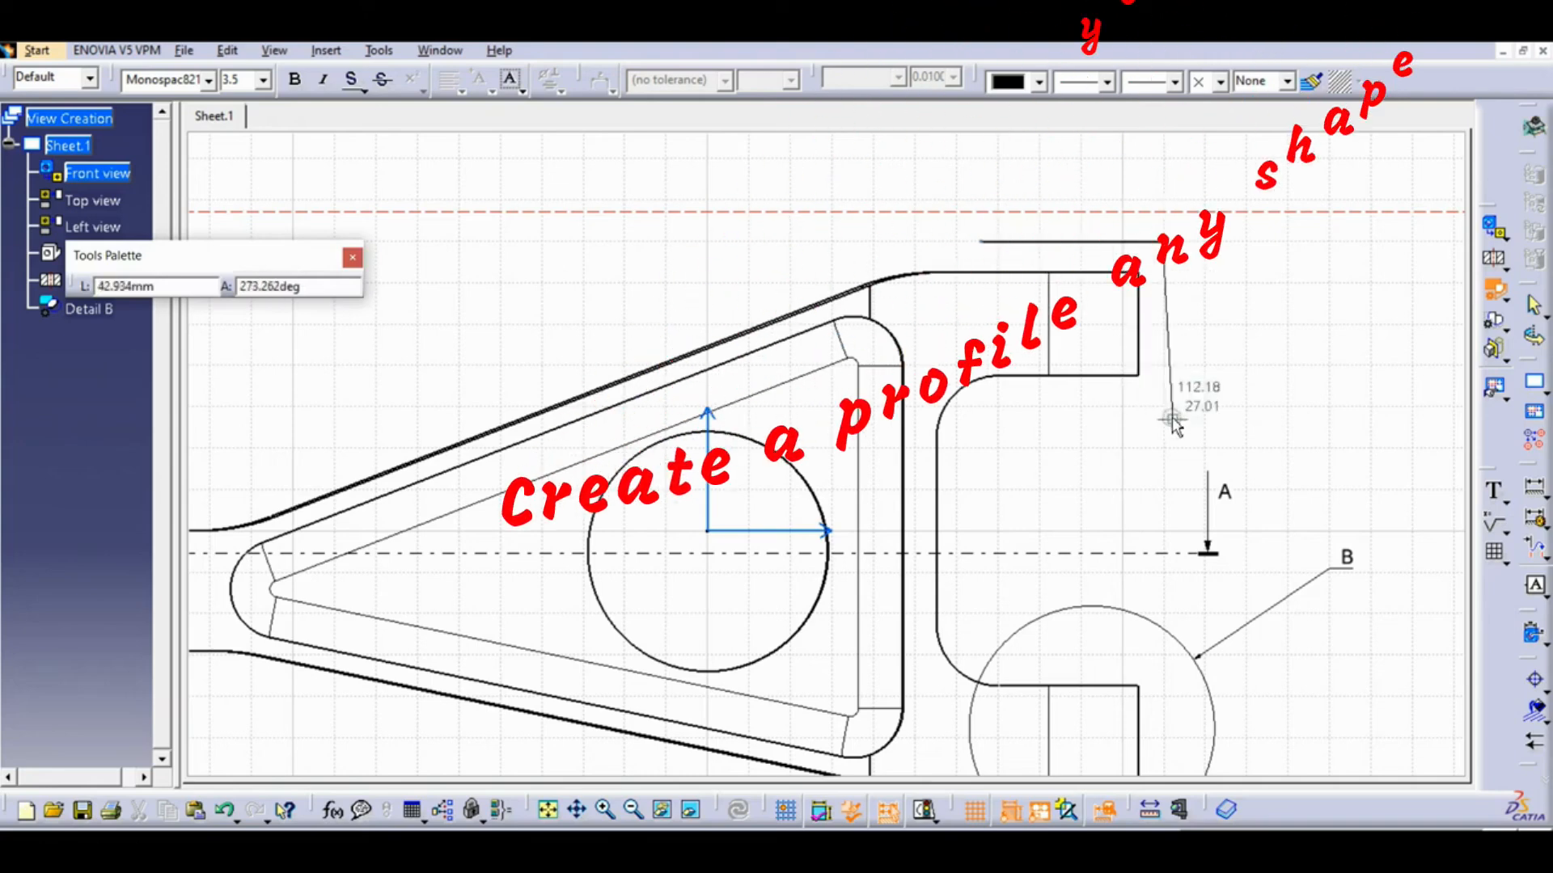
left_click(1163, 409)
left_click(982, 410)
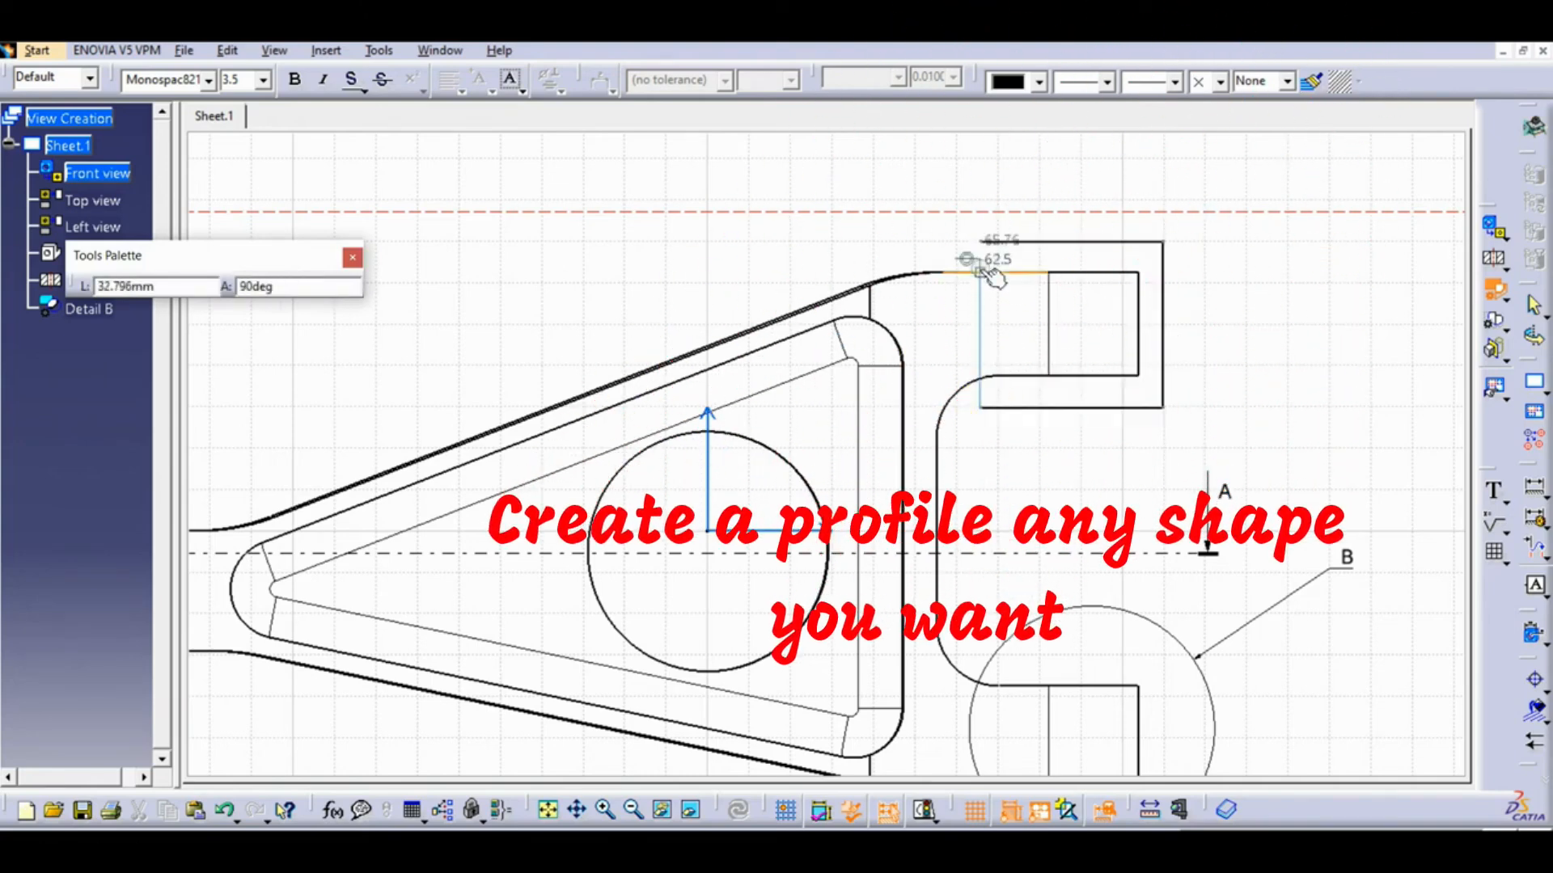
left_click(980, 241)
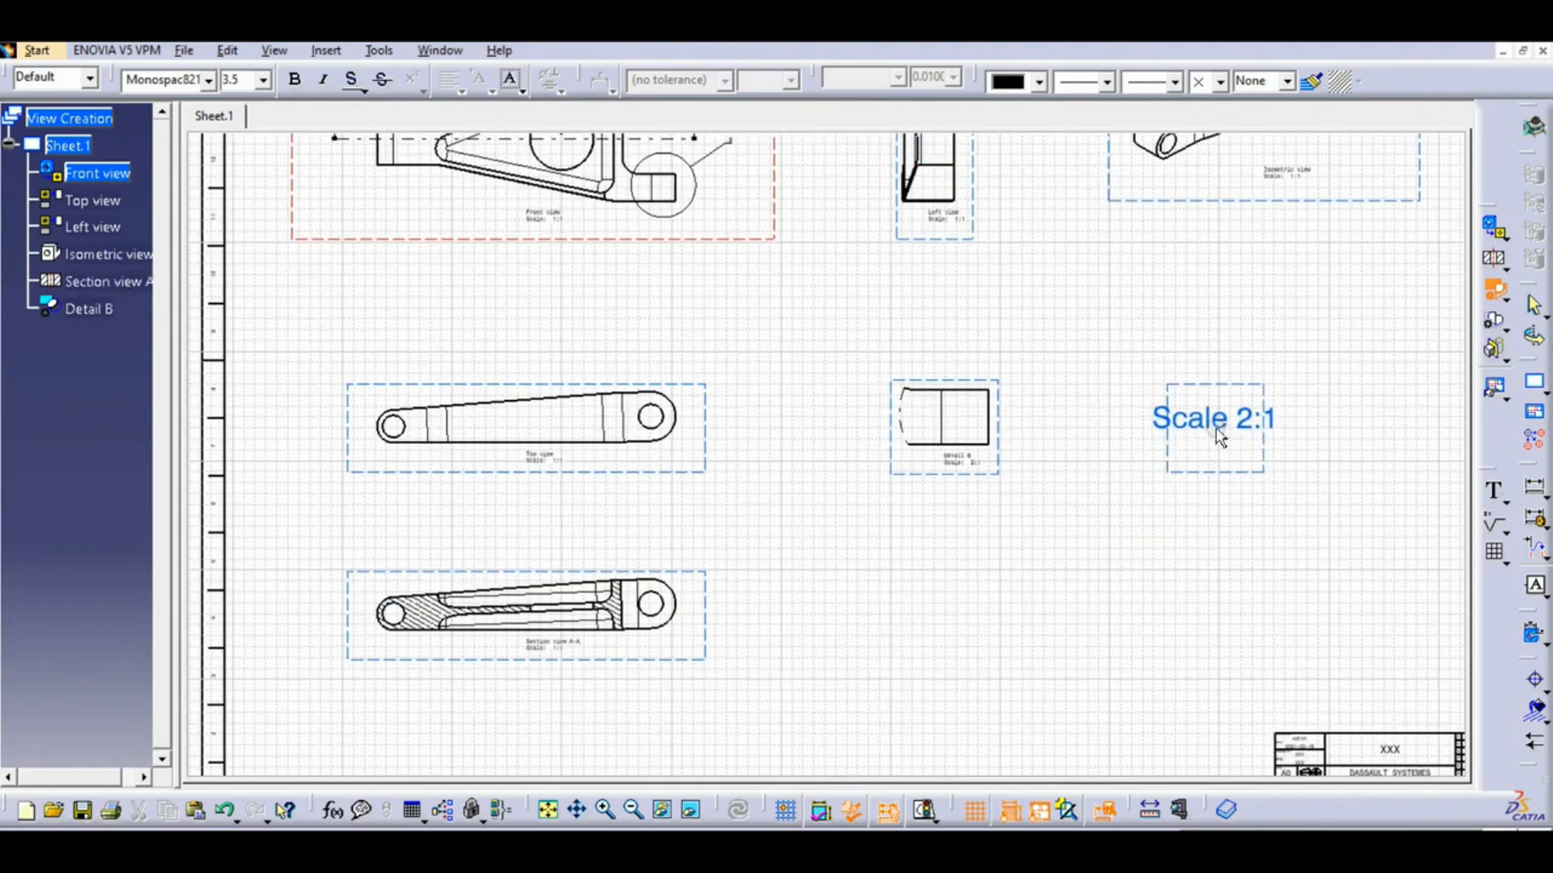
left_click(1211, 447)
- Create a 2:1 quick detail view with a circle around the narrow end of the arm in the front view, placing it below Detail B
middle_click_drag(972, 300, 1063, 634)
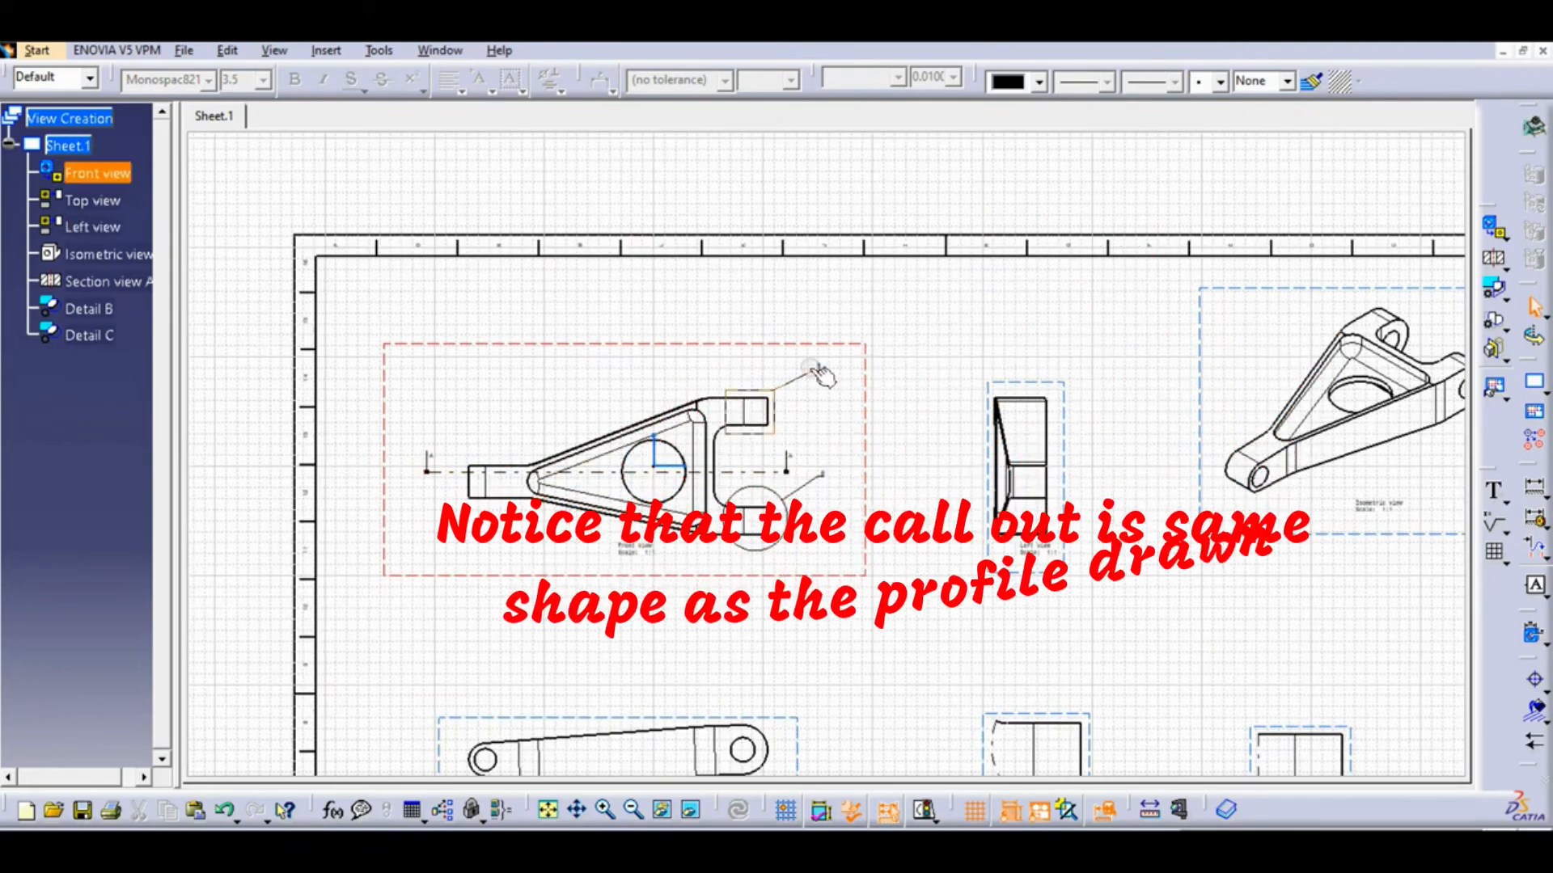
middle_click_drag(803, 428, 698, 138)
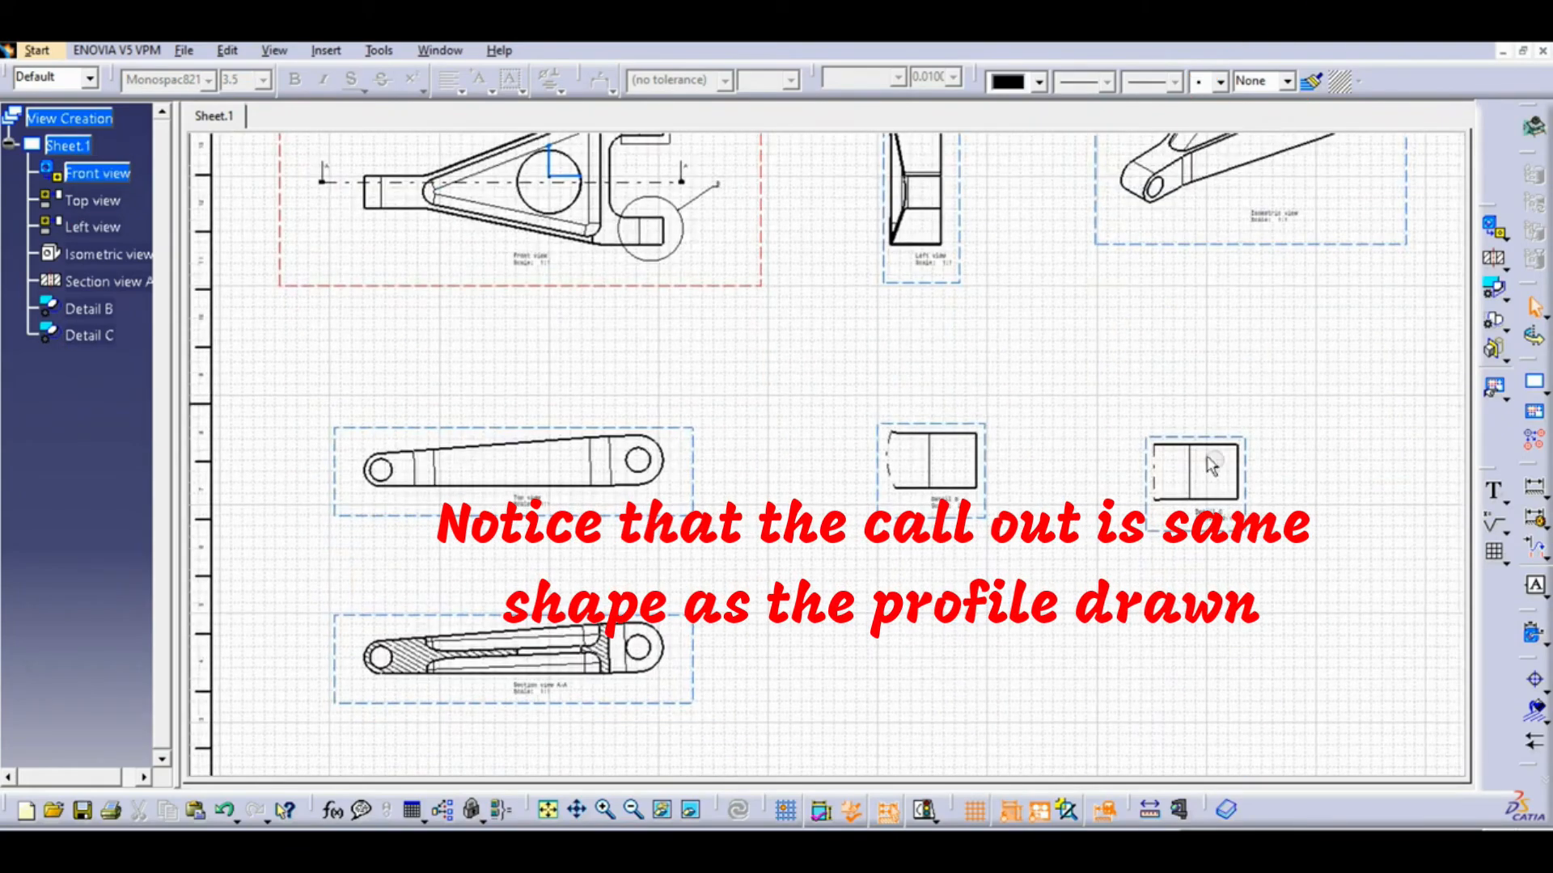
middle_click_drag(982, 553, 1070, 601)
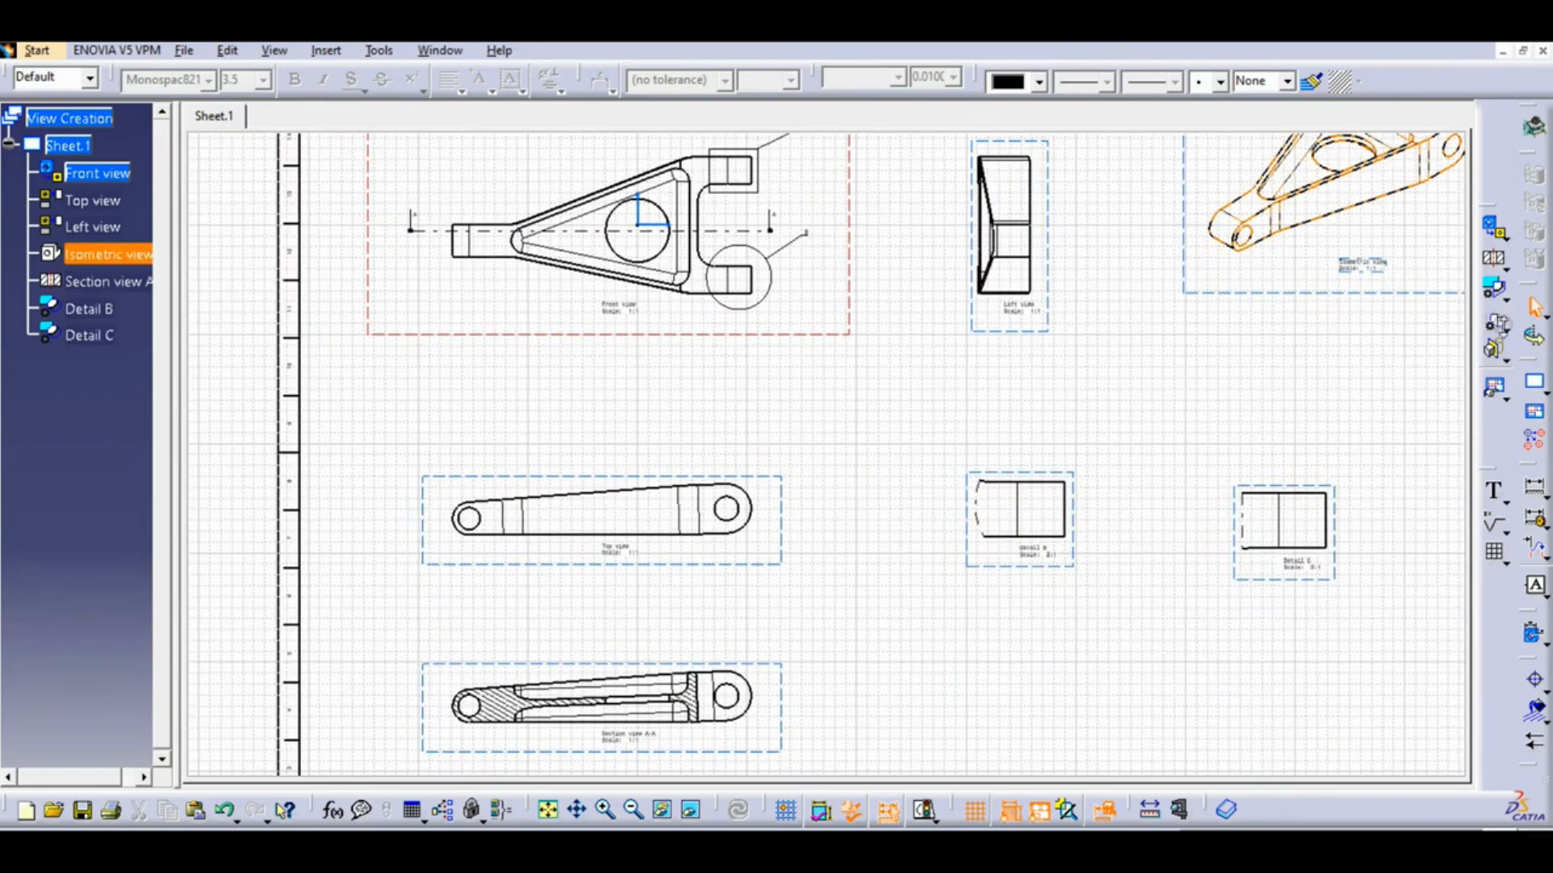
left_click(1503, 299)
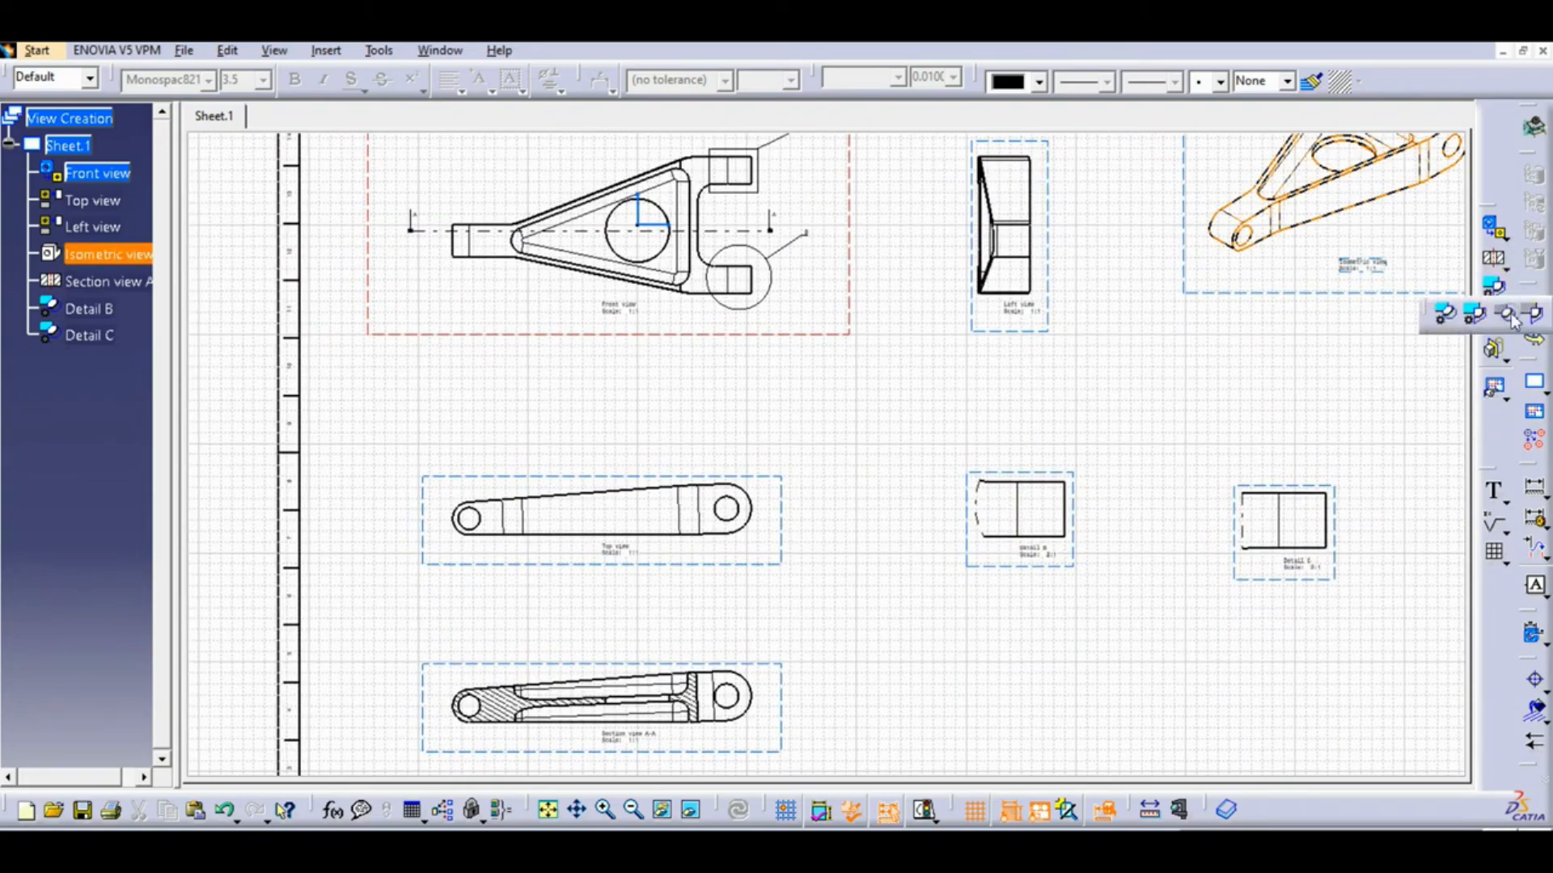
left_click(1504, 322)
mouse_move(633, 370)
middle_mouse_down()
mouse_move(971, 464)
mouse_move(953, 370)
mouse_move(892, 493)
middle_mouse_up()
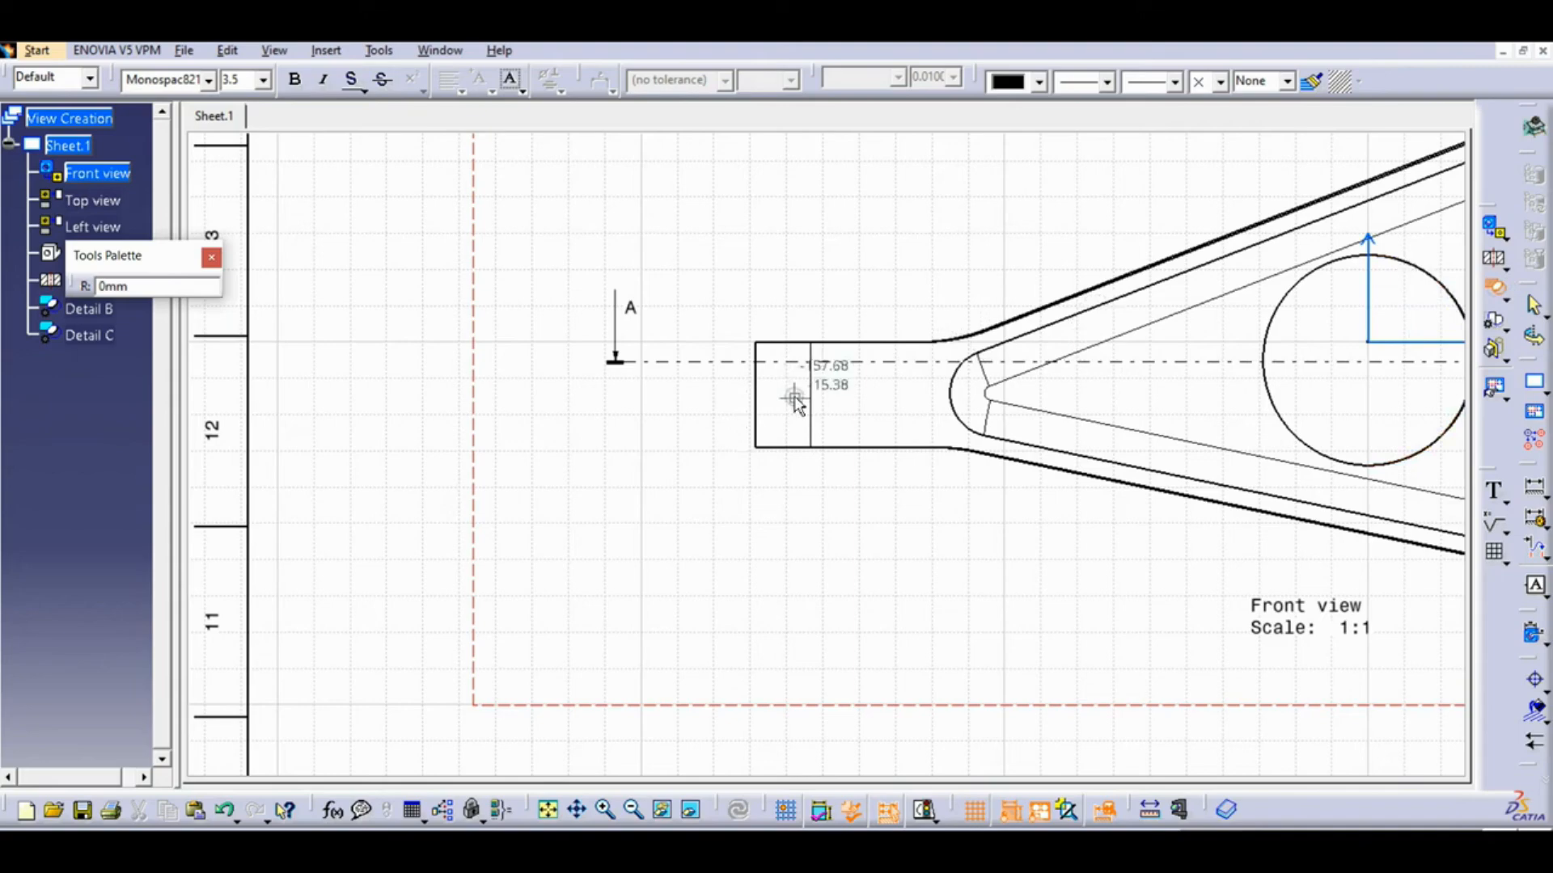
left_click(835, 397)
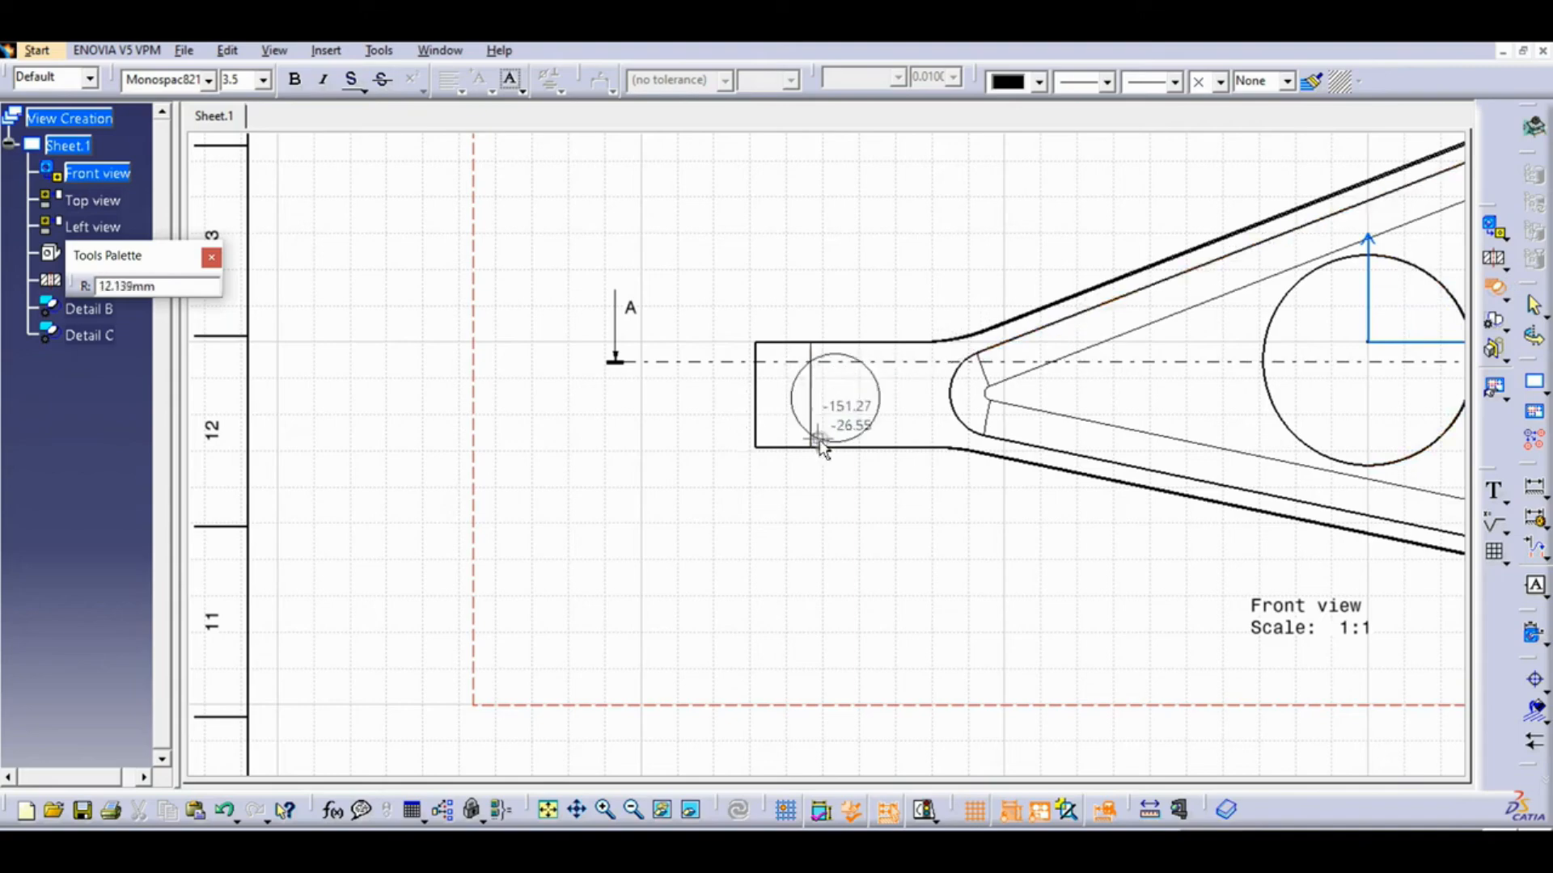
left_click(781, 501)
middle_click_drag(936, 420, 962, 630, "ctrl")
middle_click_drag(993, 546, 741, 341)
middle_click_drag(1201, 540, 752, 169)
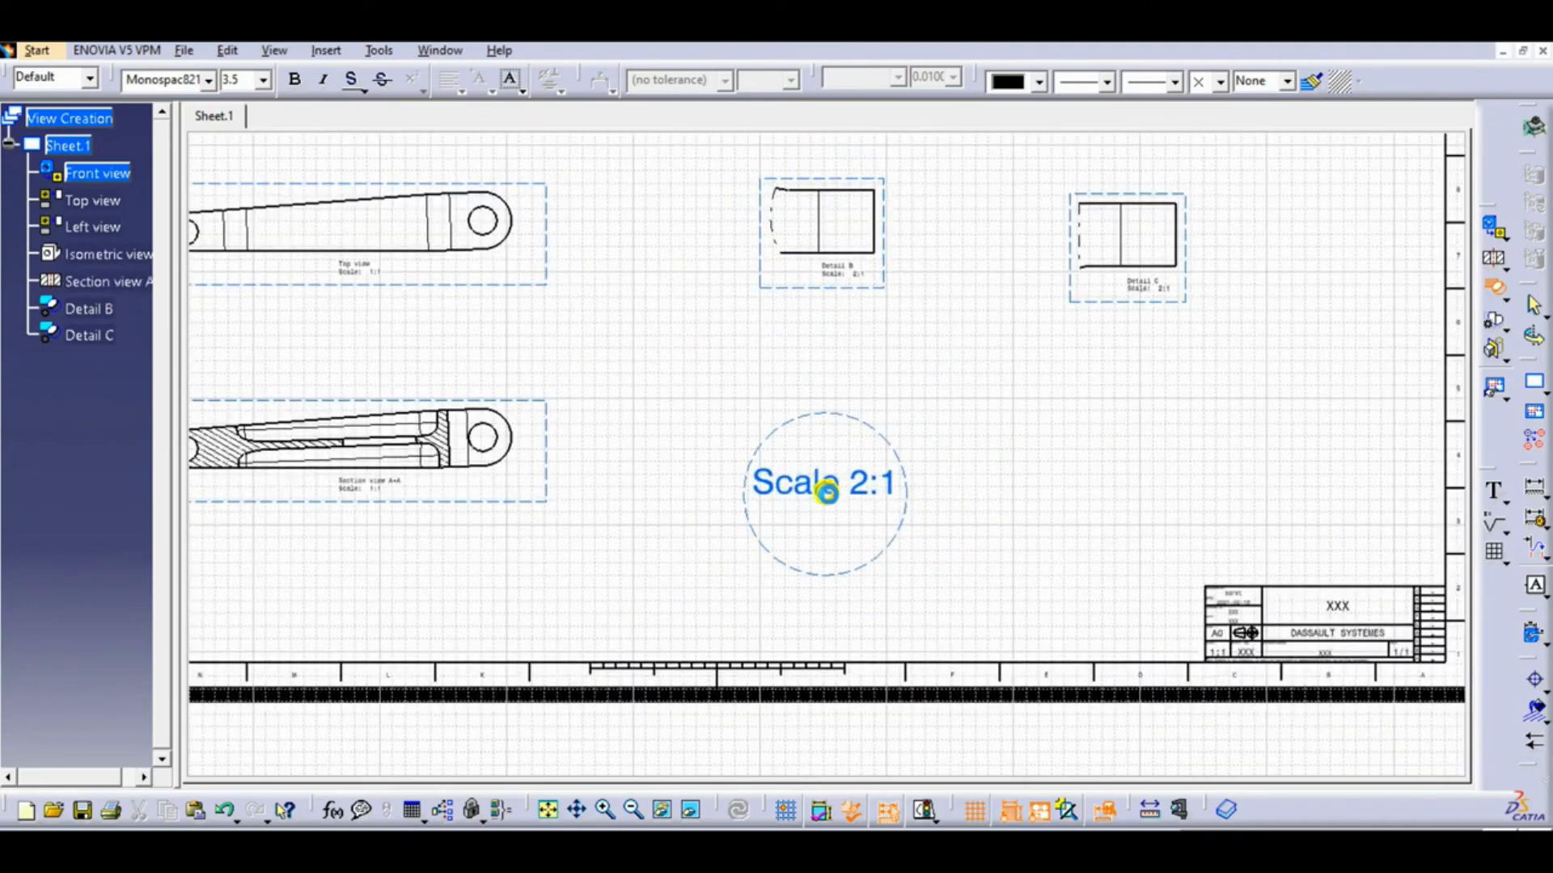
left_click(826, 491)
- Create a quick detail view profile by sketching a notched closed polygon across the front view's lower slanted edge, placing it beside Detail D
mouse_move(818, 349)
middle_mouse_down()
mouse_move(1196, 388)
mouse_move(912, 305)
mouse_move(811, 324)
mouse_move(821, 526)
middle_mouse_up()
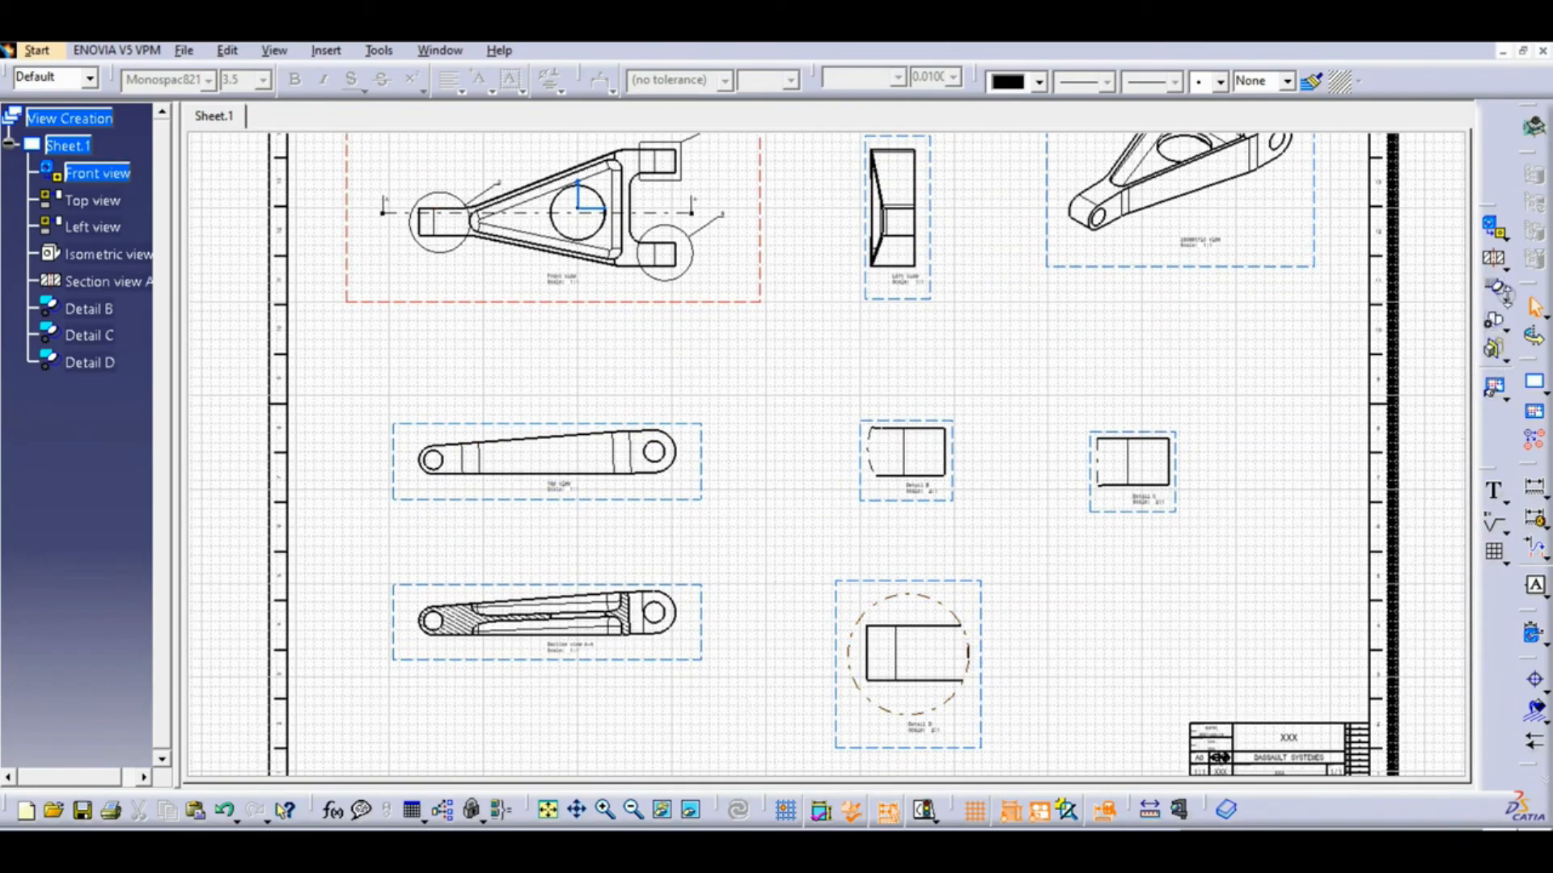
left_click(1504, 298)
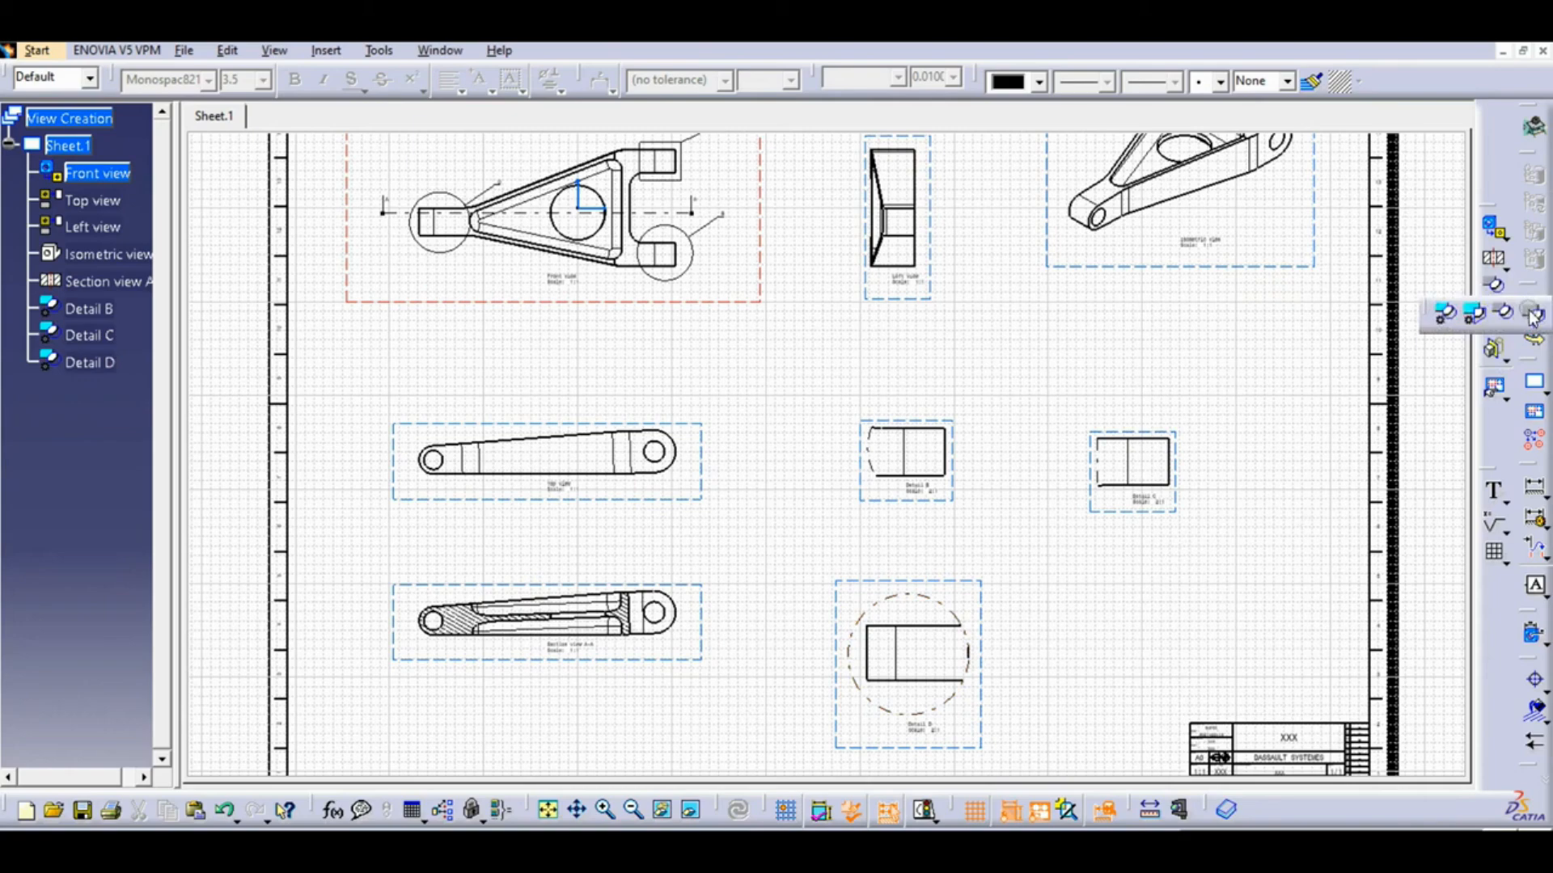
left_click(1533, 314)
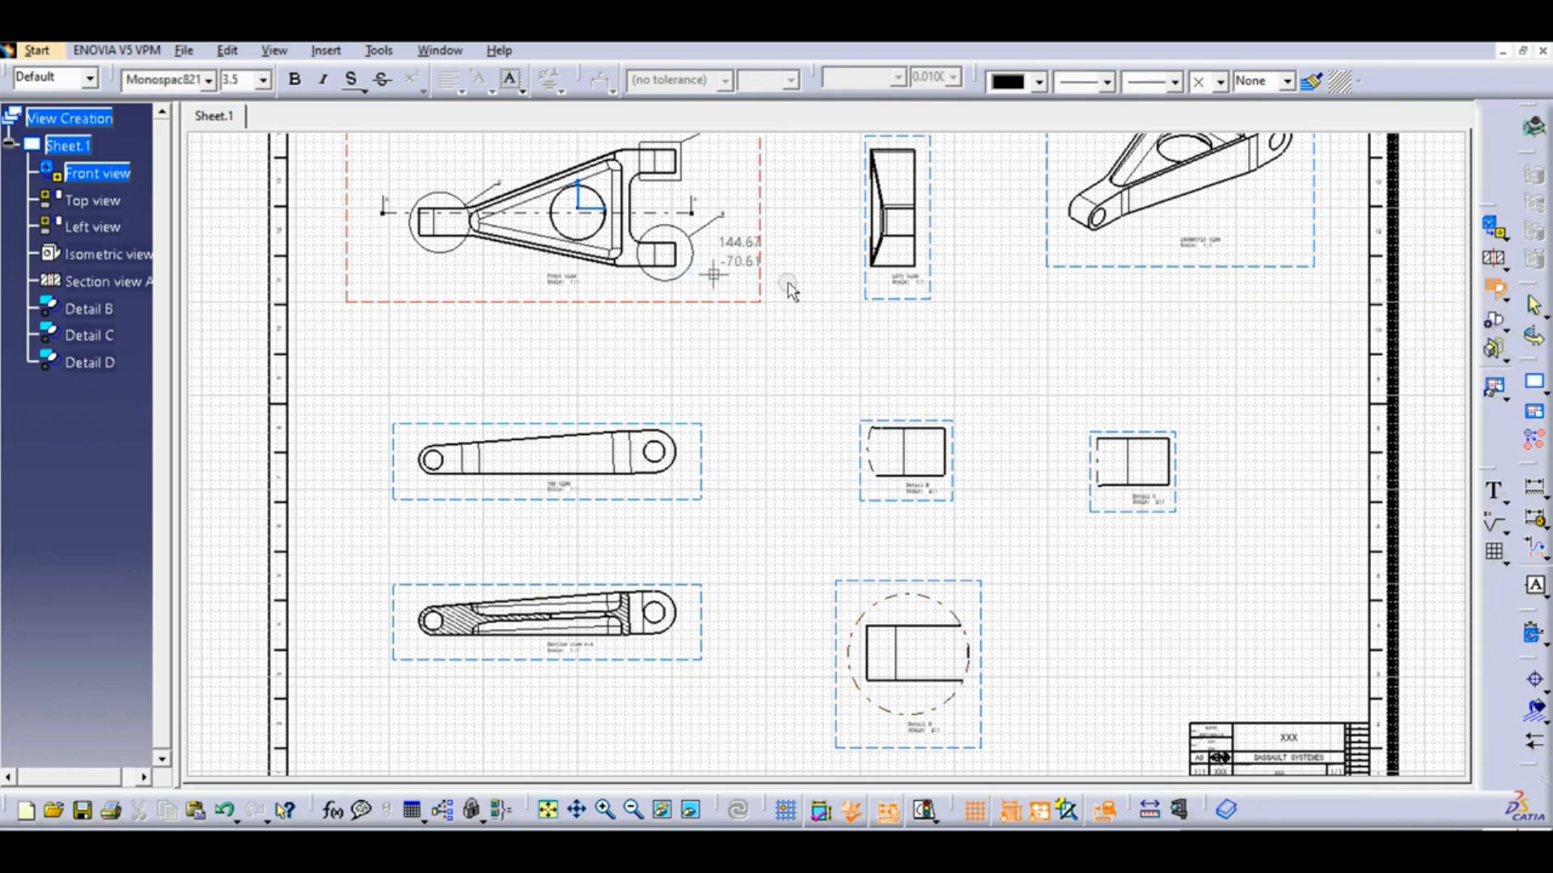
middle_click_drag(680, 283, 924, 453)
middle_click_drag(811, 440, 833, 249, "ctrl")
middle_click_drag(800, 267, 913, 366)
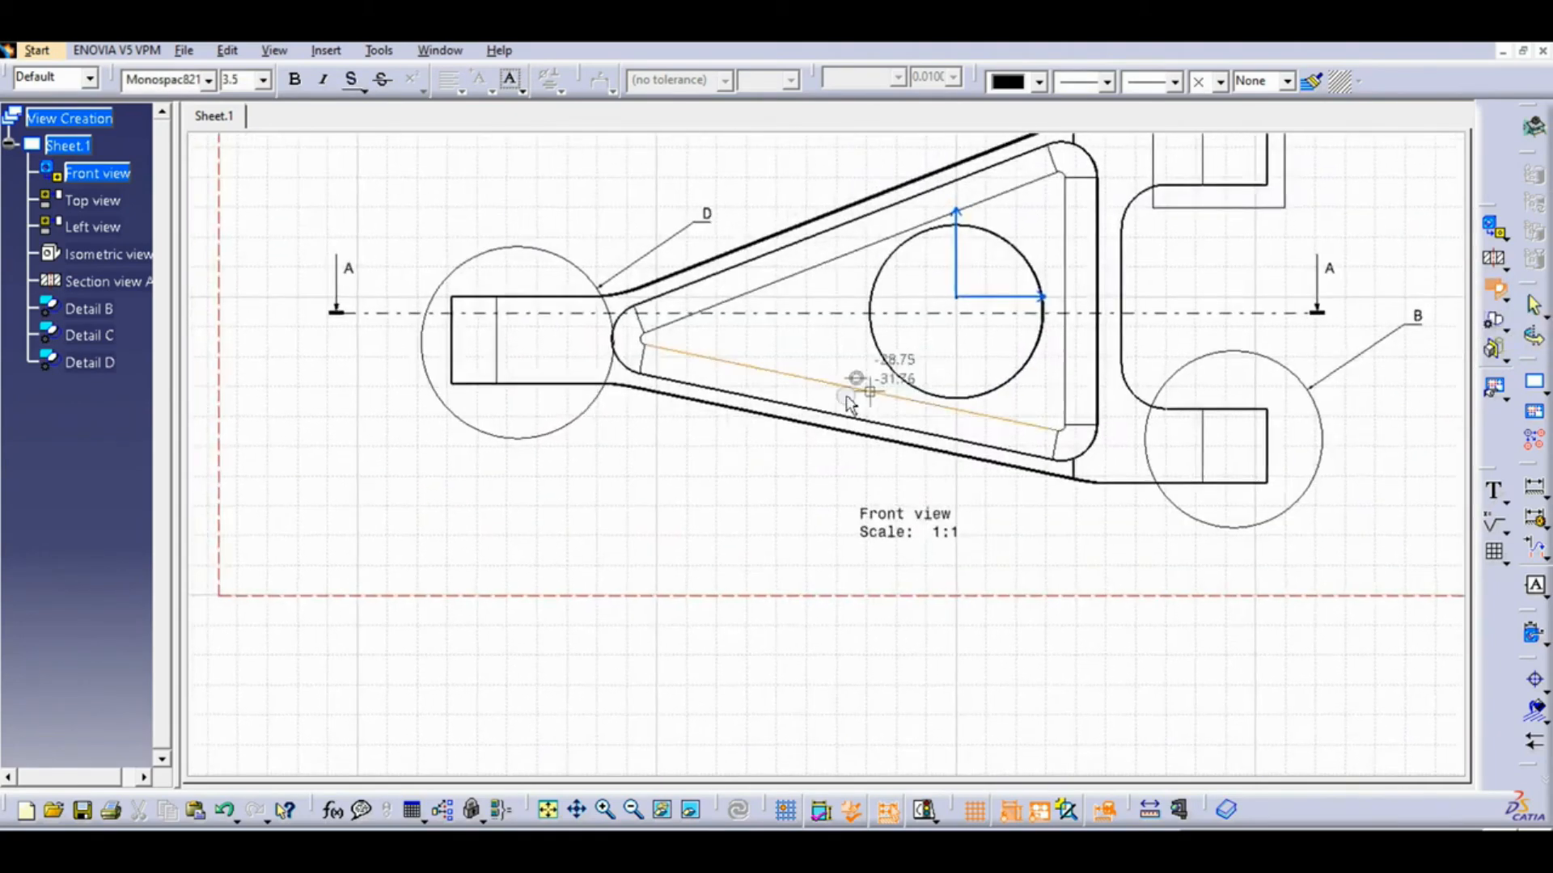
left_click(683, 437)
left_click(724, 338)
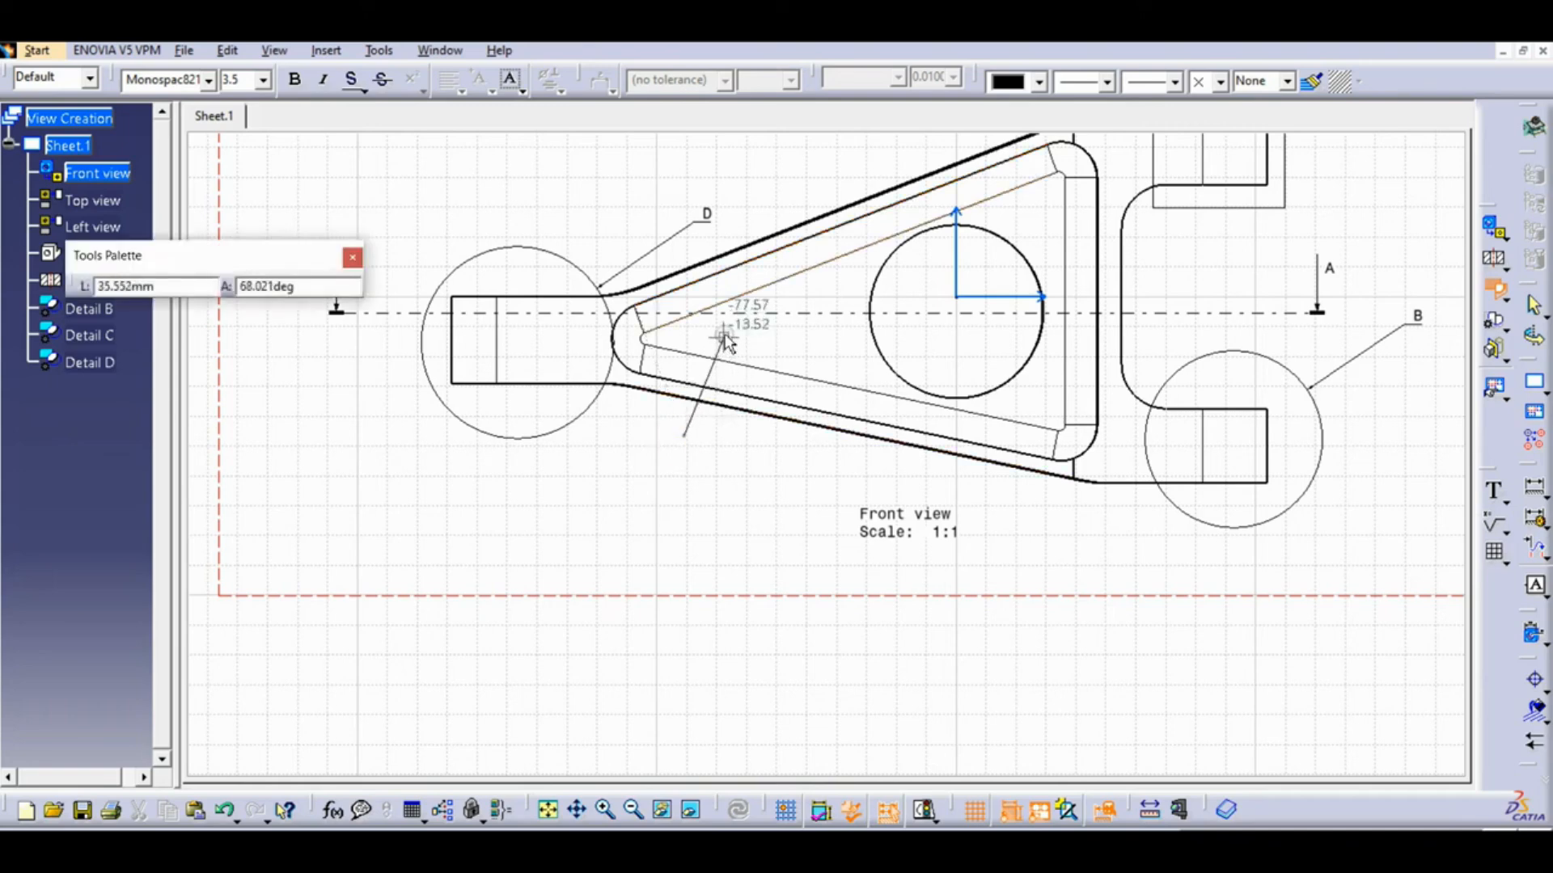
left_click(860, 366)
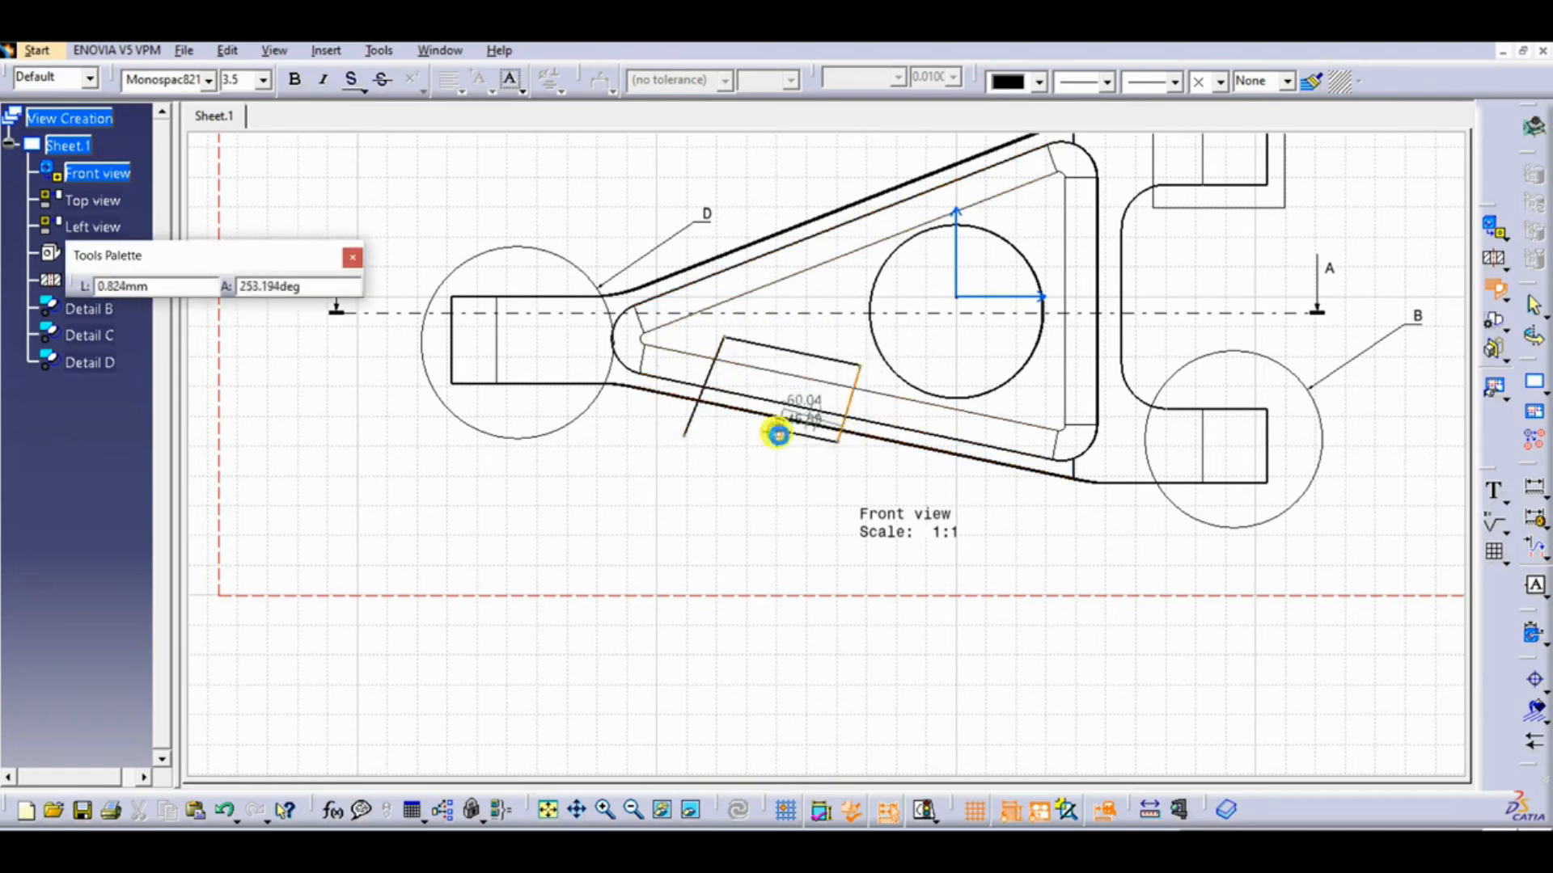
left_click(767, 454)
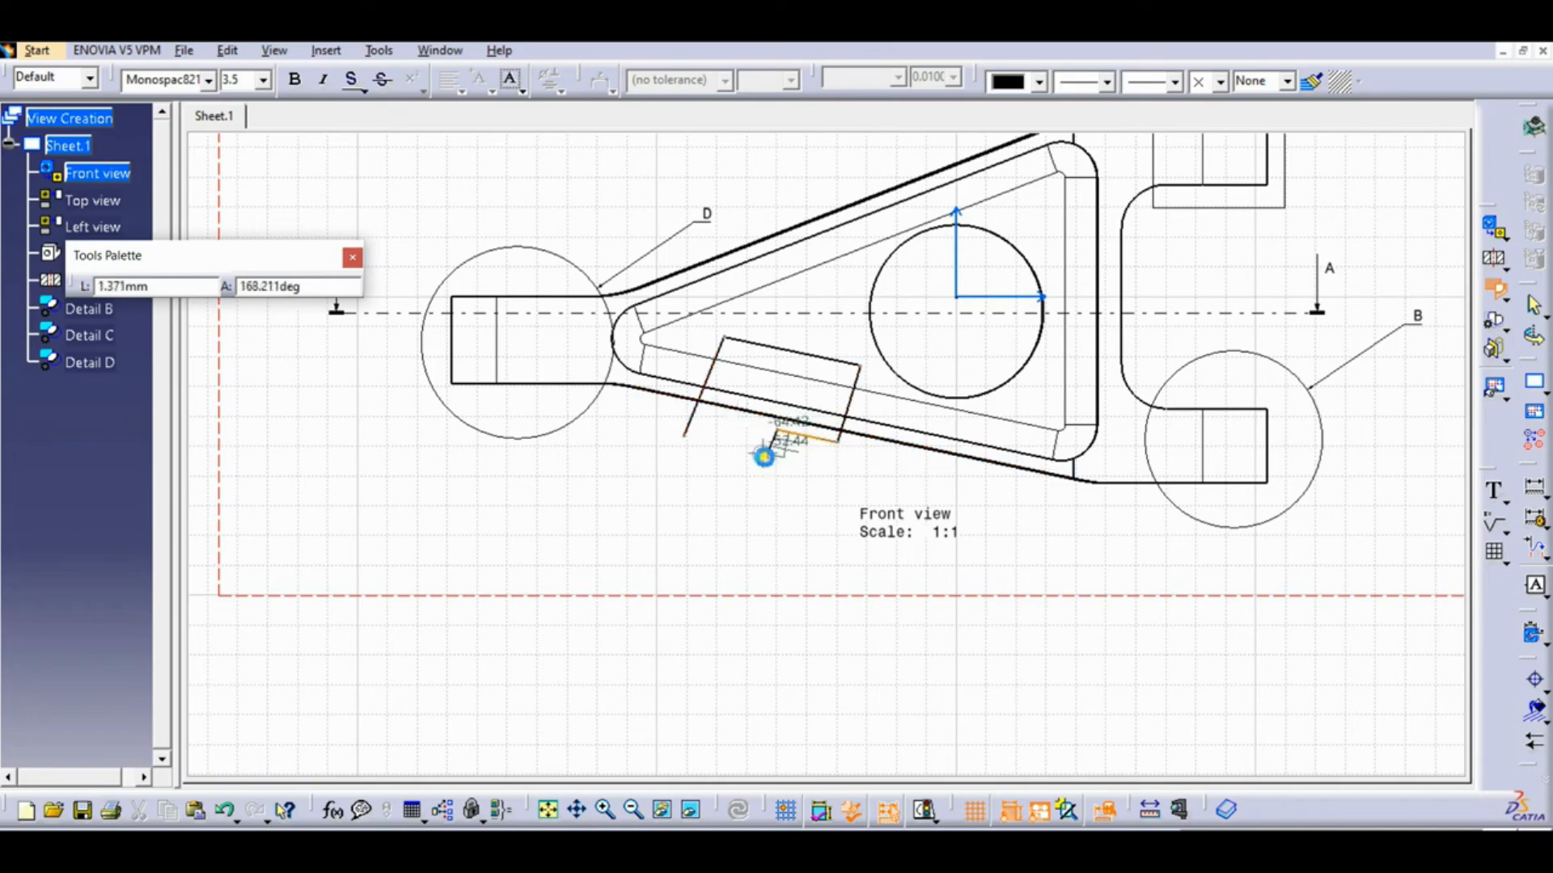
left_click(684, 436)
middle_click_drag(908, 399, 546, 300)
left_click(1113, 641)
- Examine the boundary outlines of quick details D and E and compare them with those of detail views B and C
middle_click_drag(1209, 612, 1169, 498)
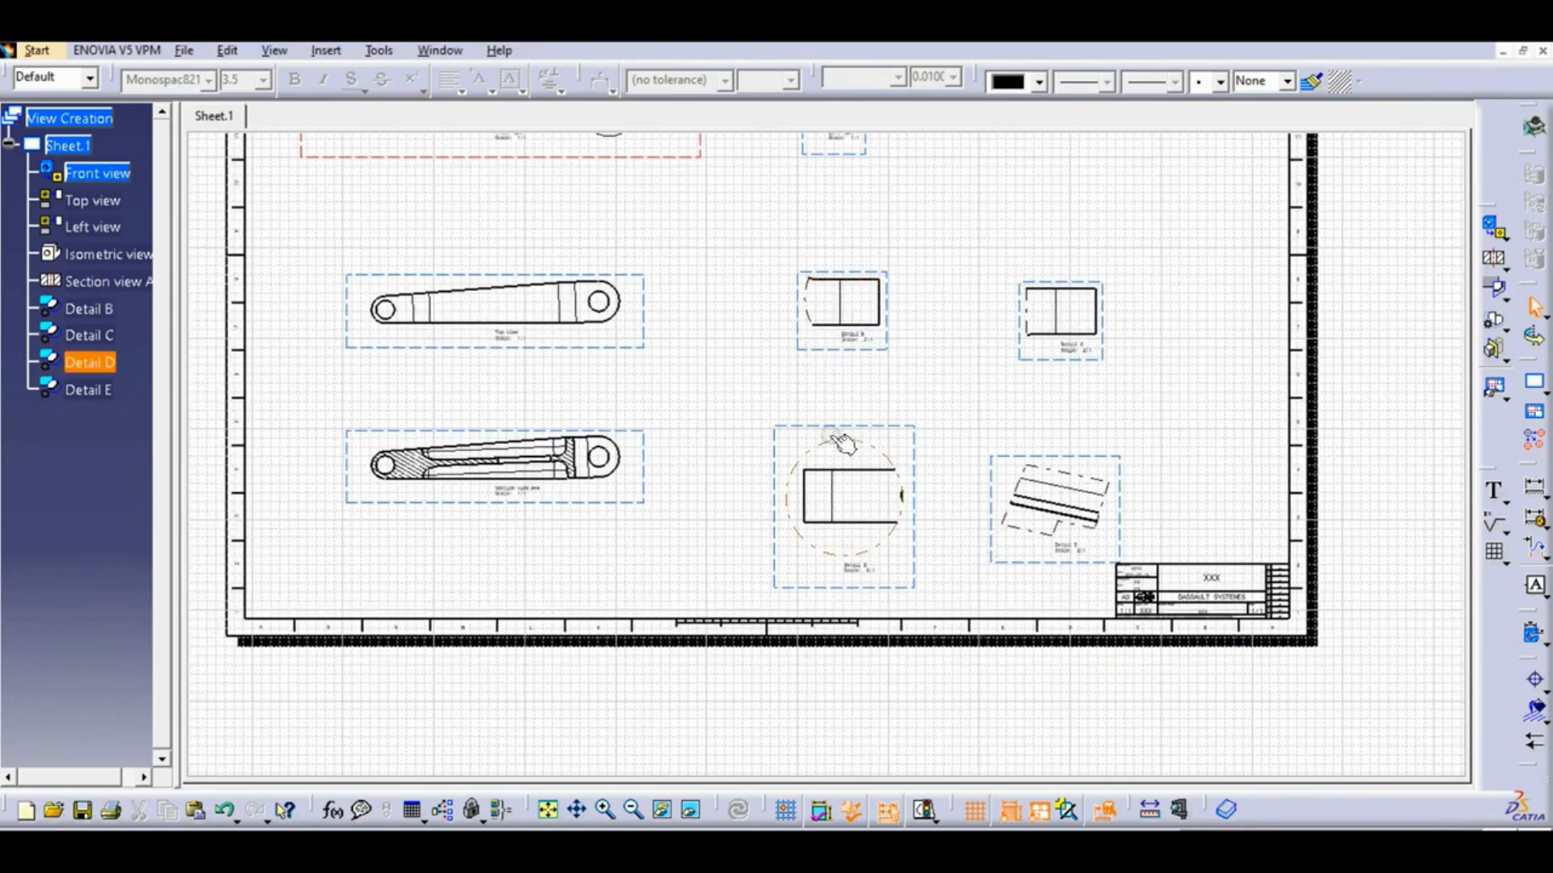
middle_click_drag(673, 320, 834, 544)
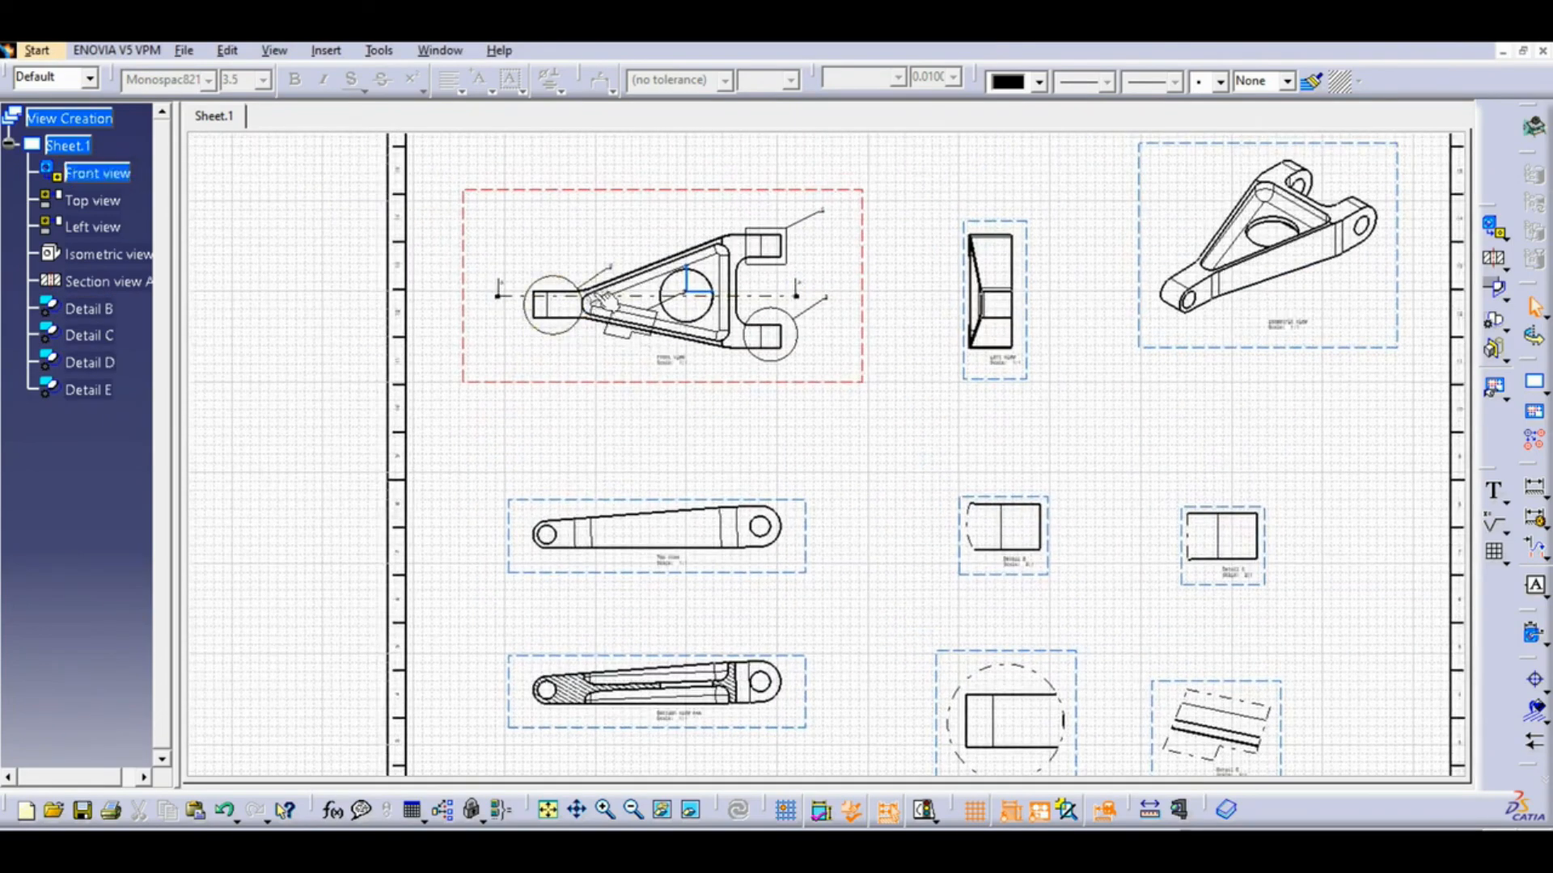
middle_click_drag(1097, 705, 1029, 471)
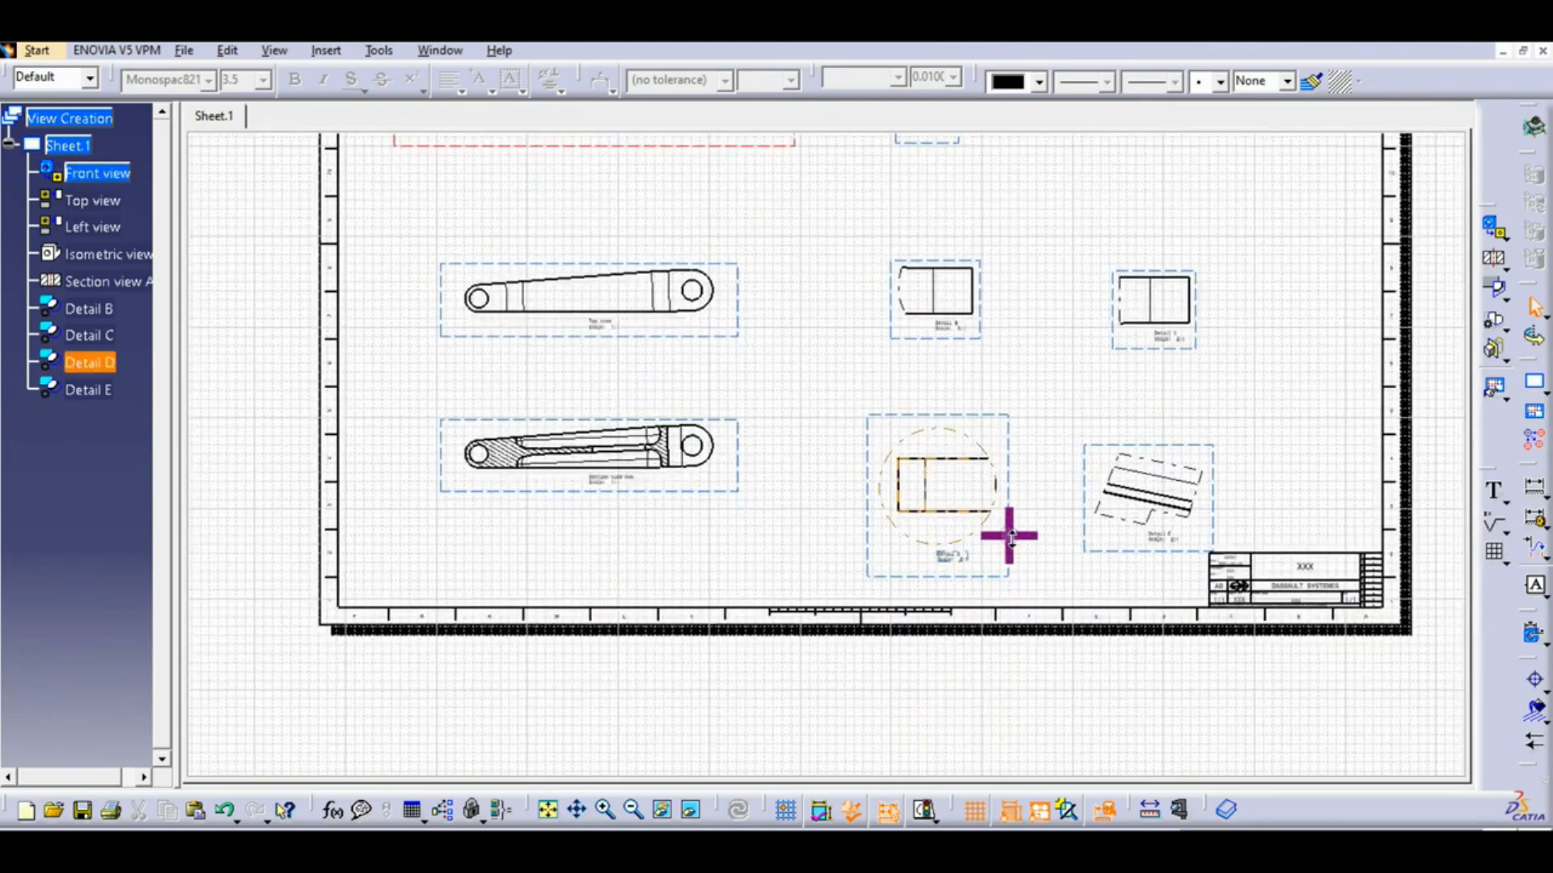
middle_click_drag(1008, 534, 1001, 394, "ctrl")
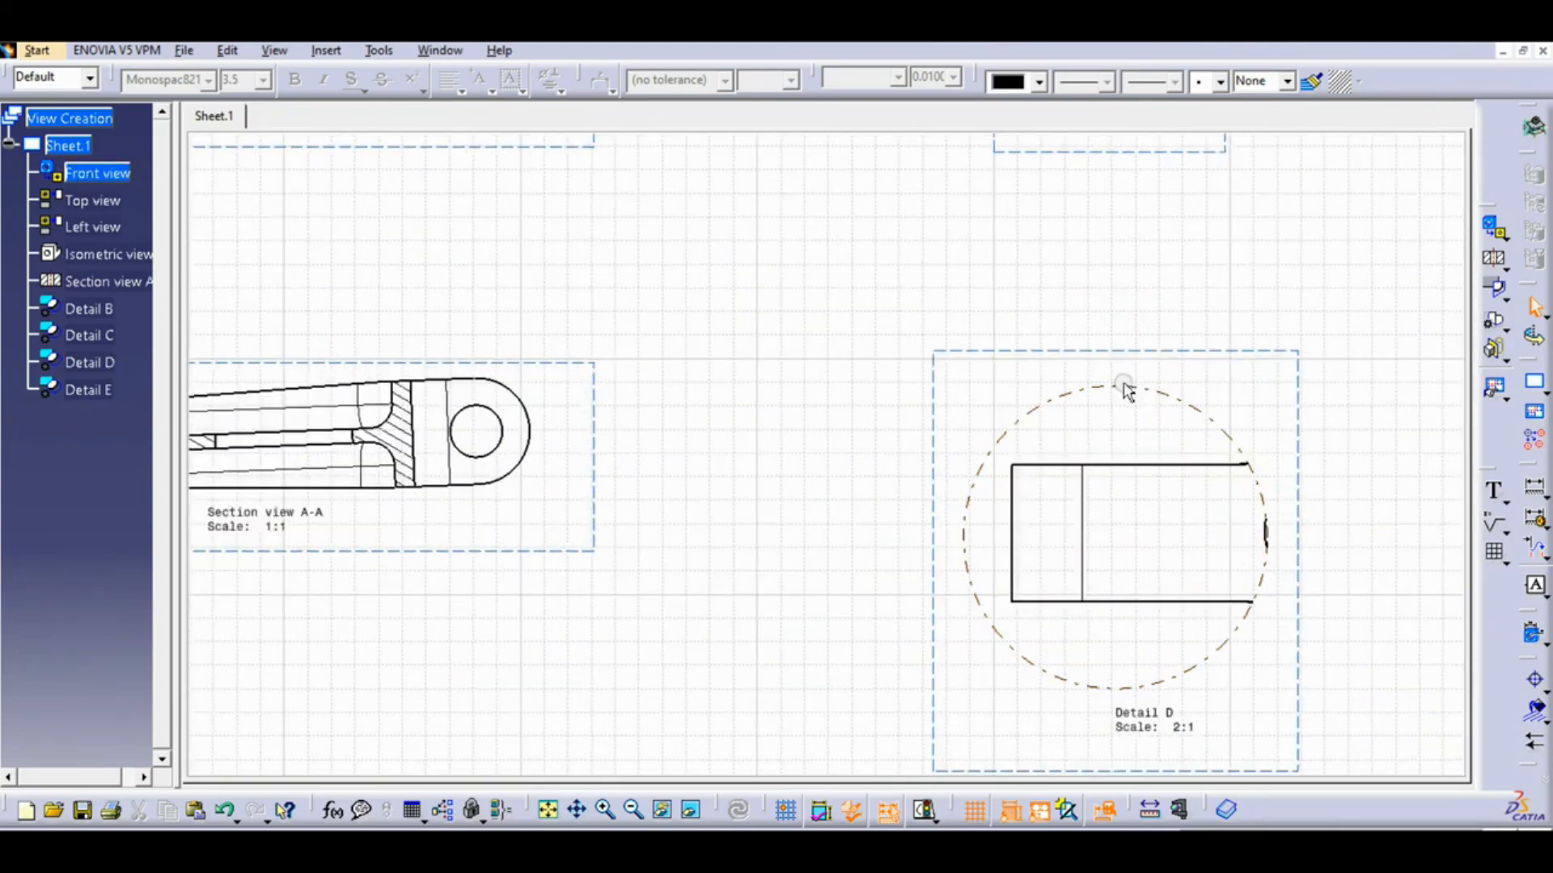
left_click(1131, 408)
middle_click_drag(1258, 562, 728, 519)
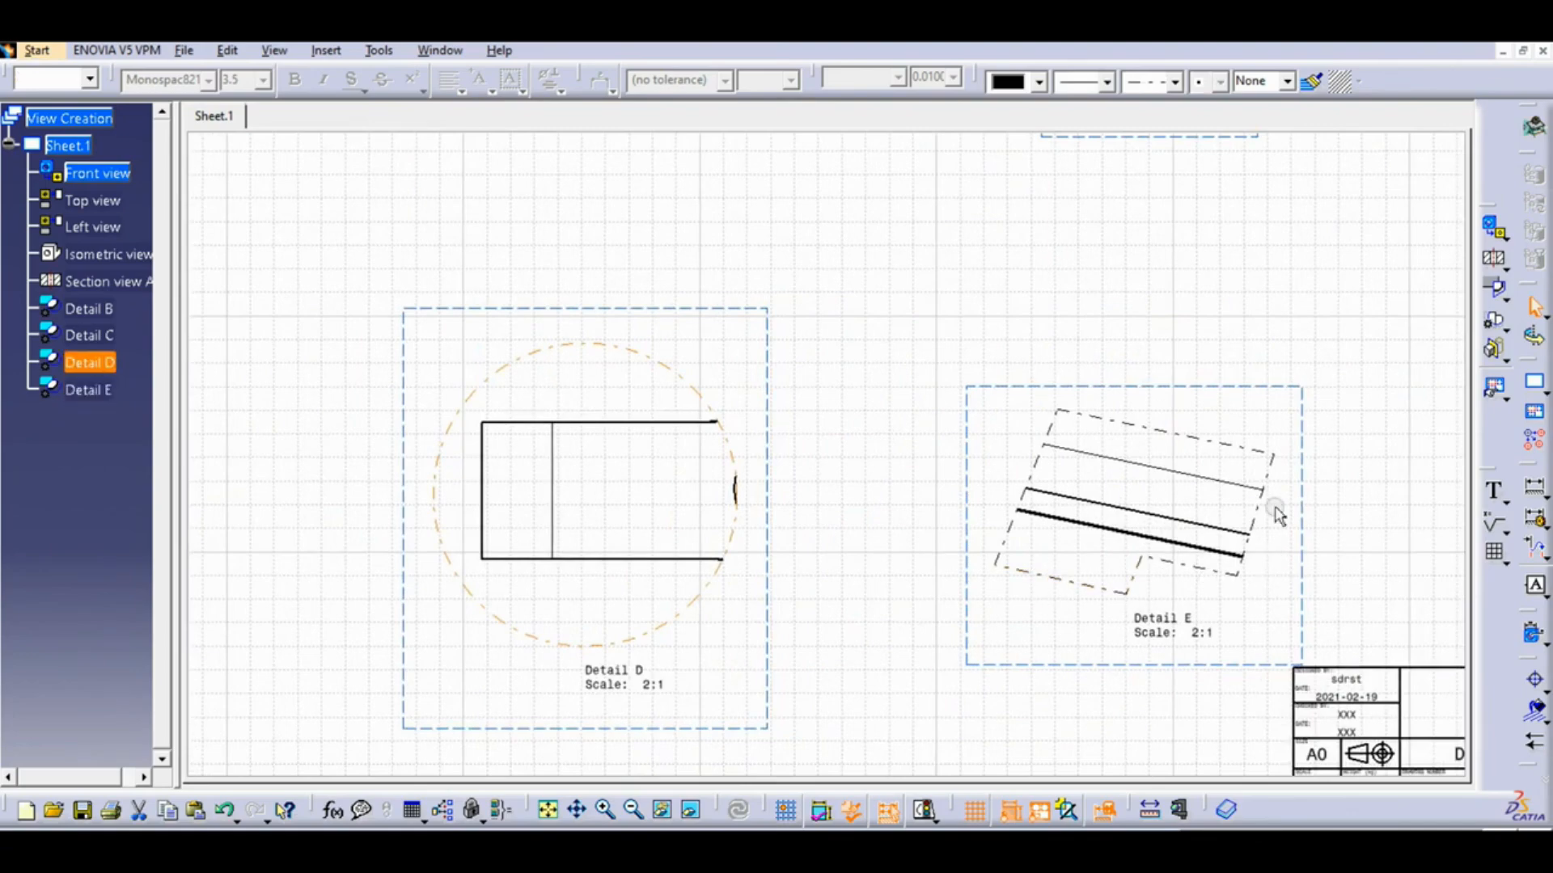
middle_click_drag(1066, 473, 1102, 641)
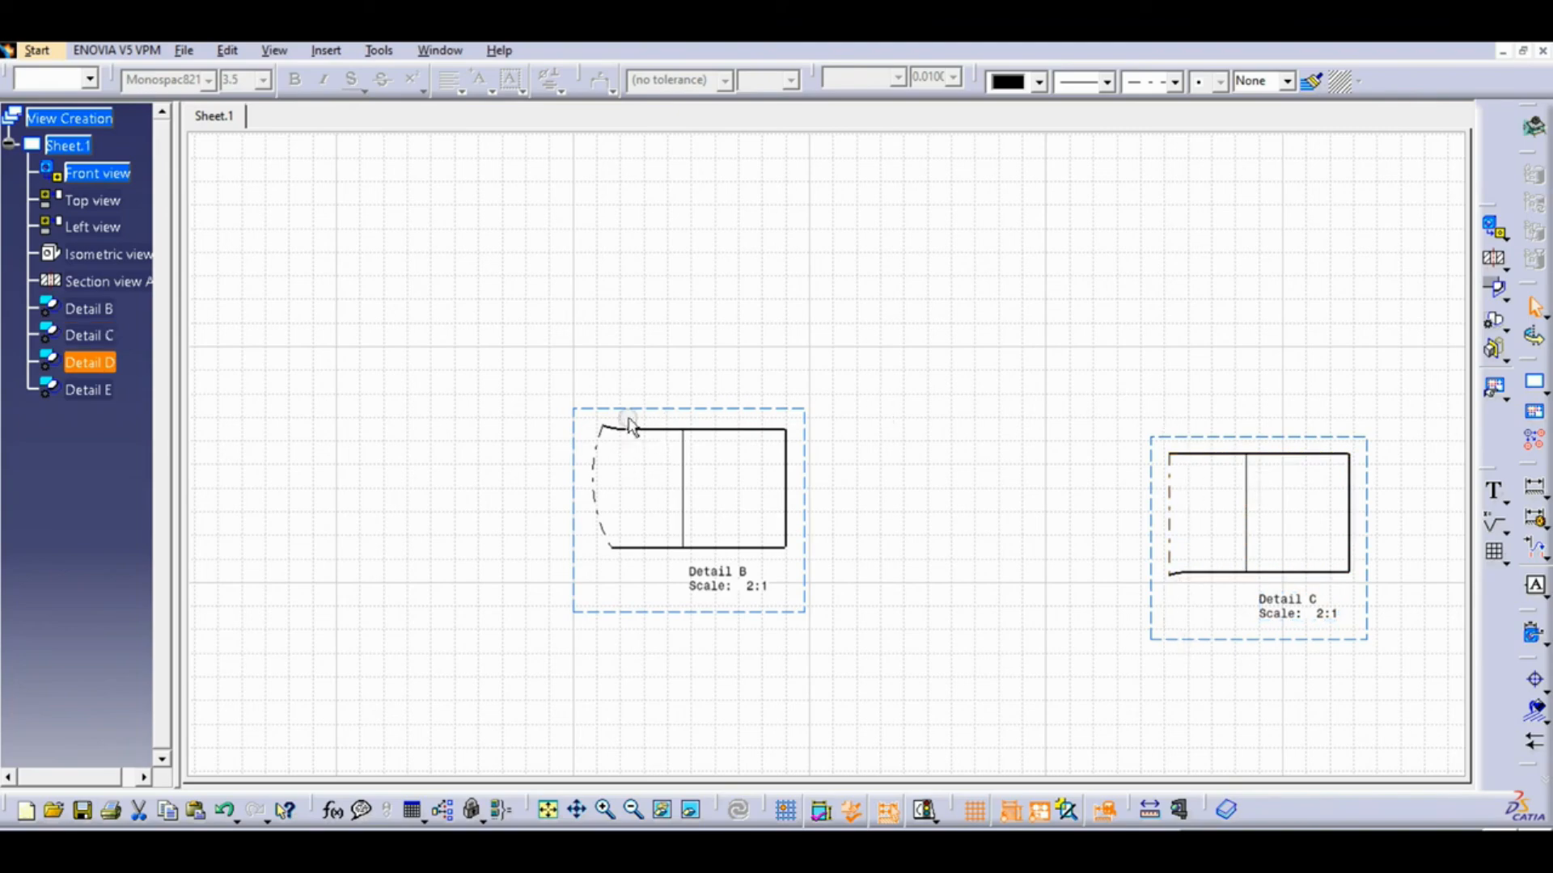
middle_click_drag(773, 322, 983, 559)
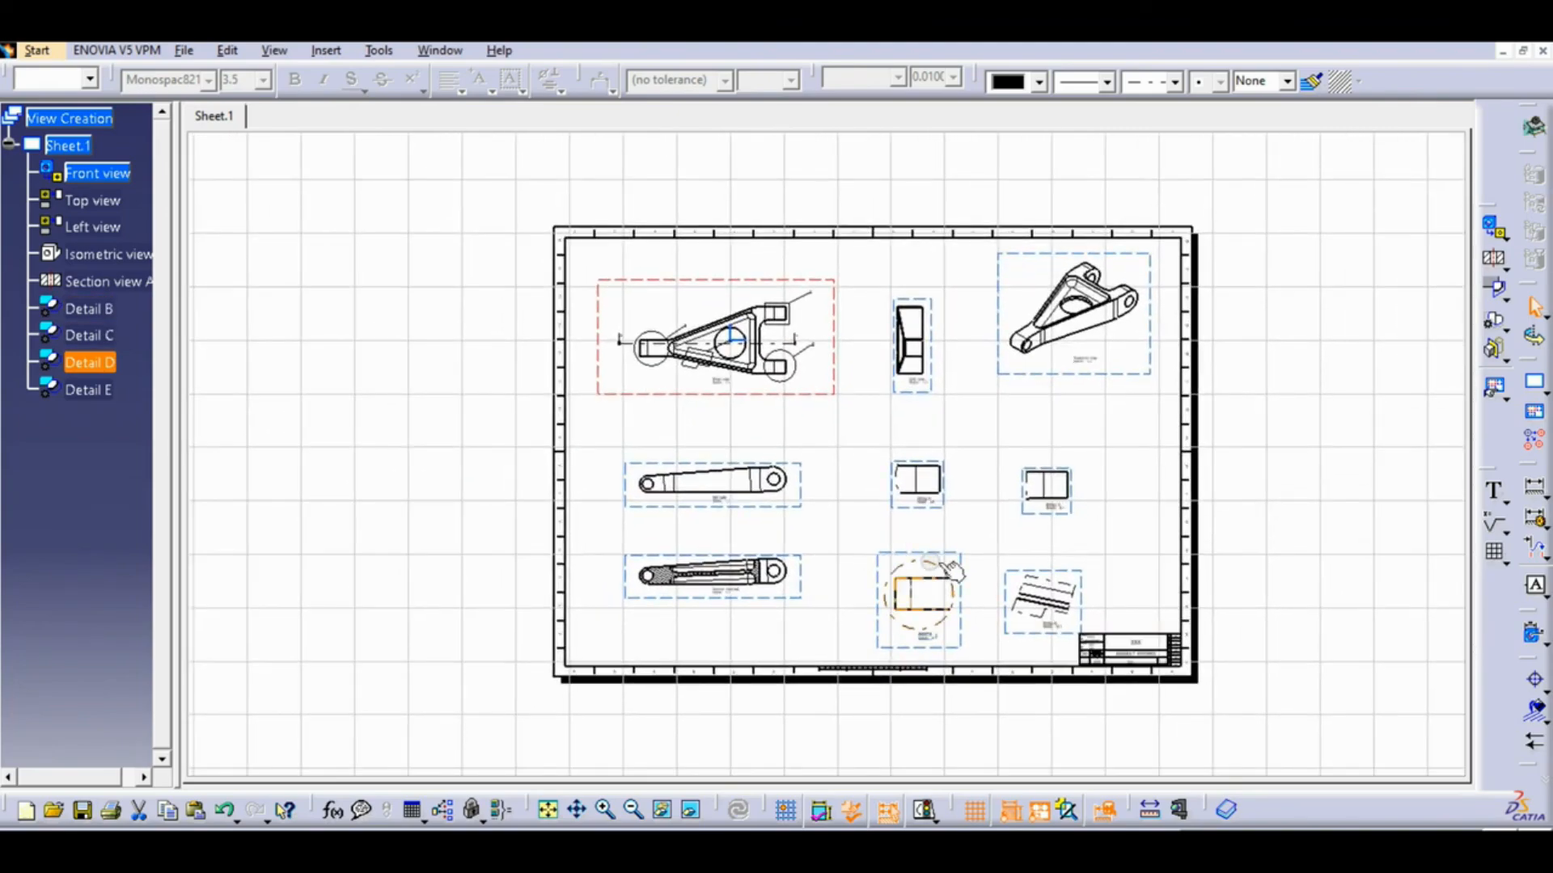